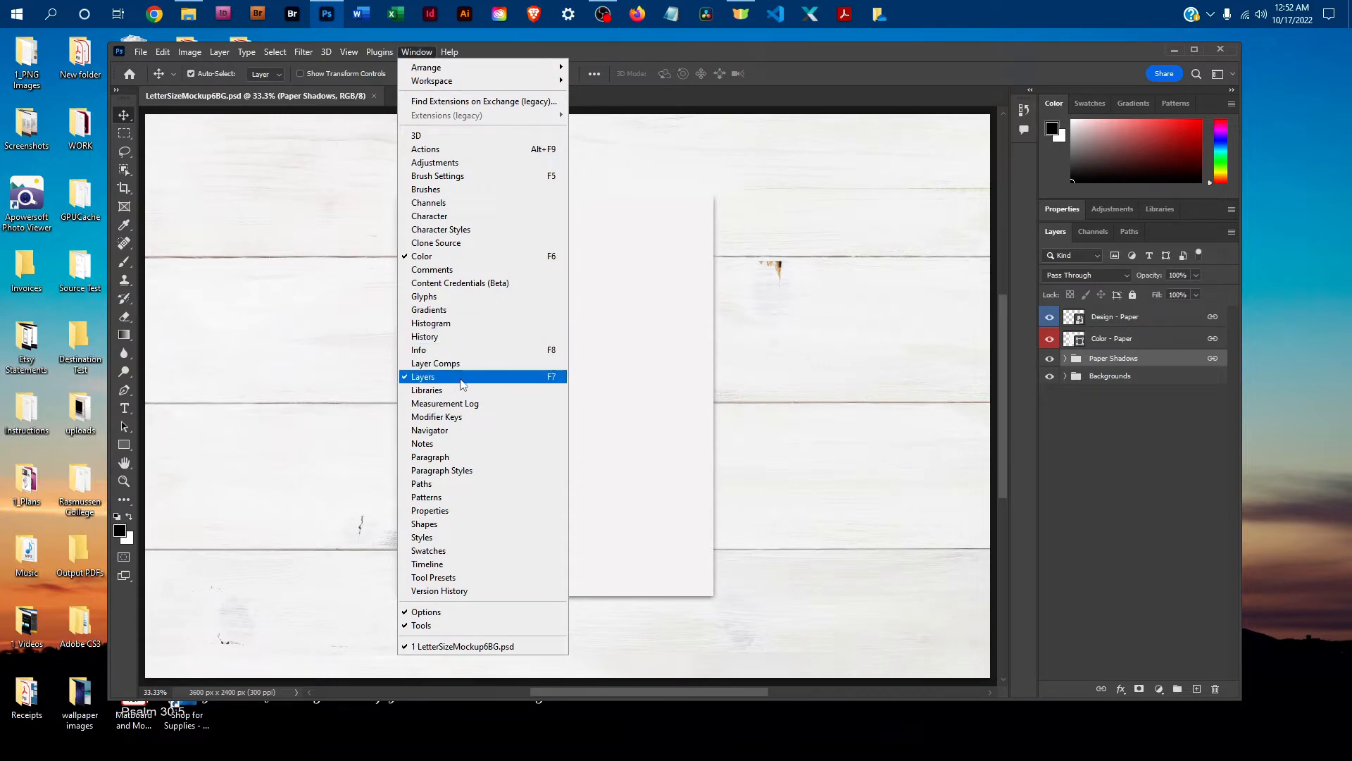
Open the contents of the Design - Paper smart object for editing.
{"action": "left_click", "coordinate": [1174, 425]}
{"action": "left_click", "coordinate": [1174, 425]}
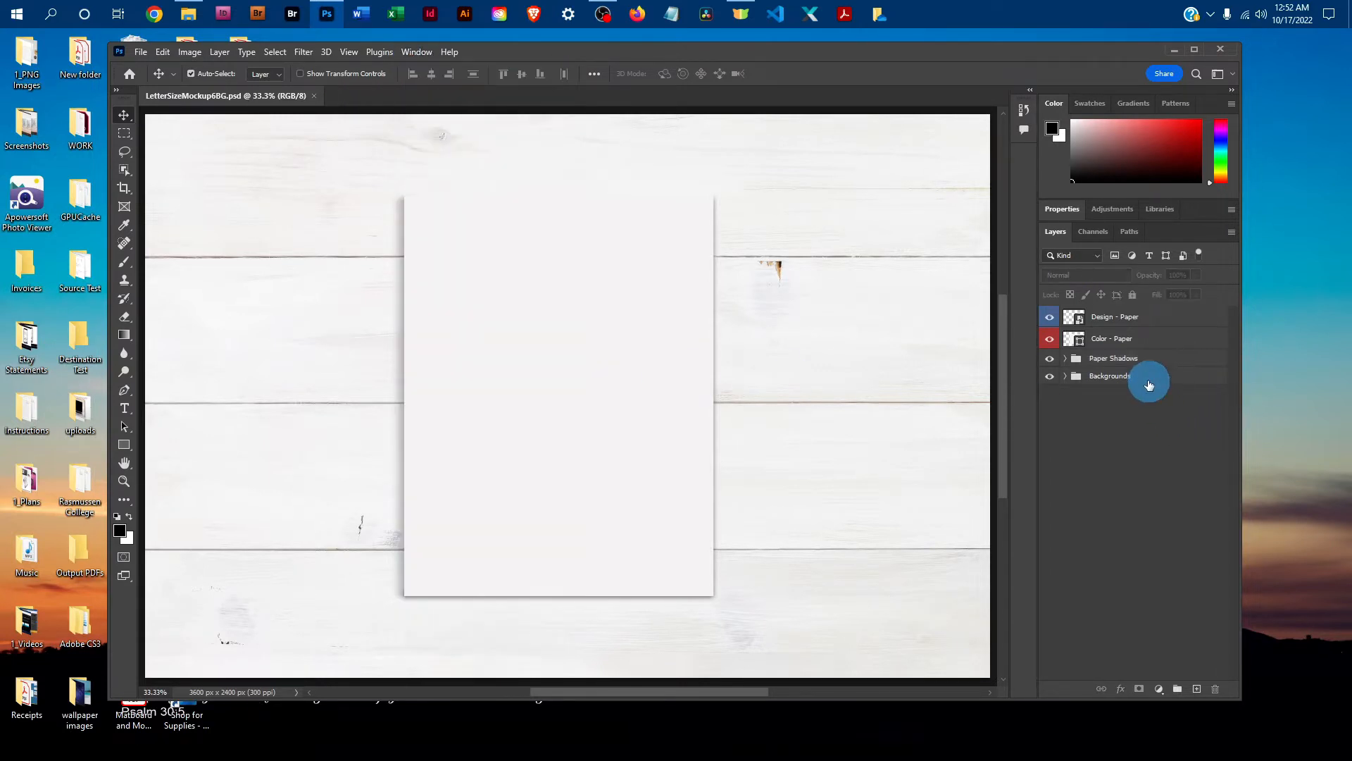
{"action": "double_click", "coordinate": [1076, 320]}
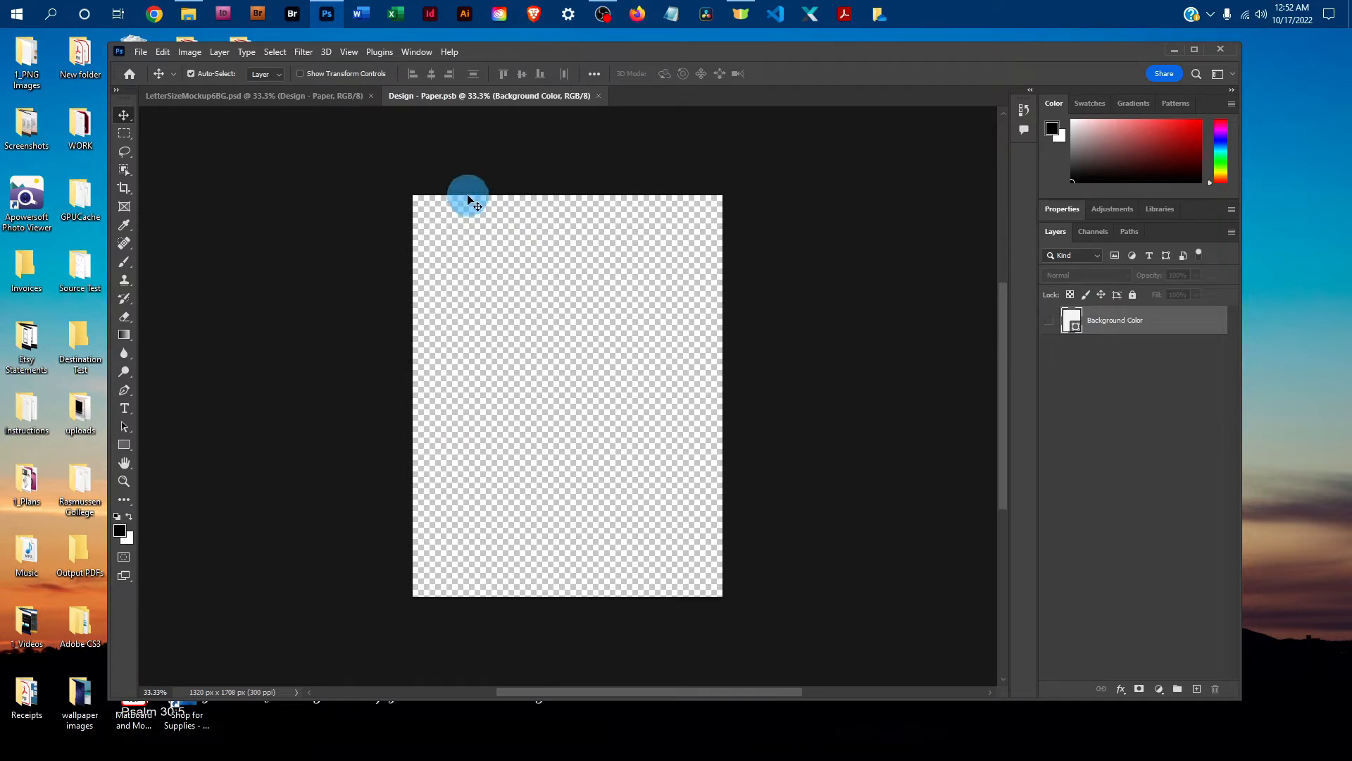
Open the artwork file thank-you-3816270_lettersize from the 1_Art folder.
{"action": "left_click", "coordinate": [137, 54]}
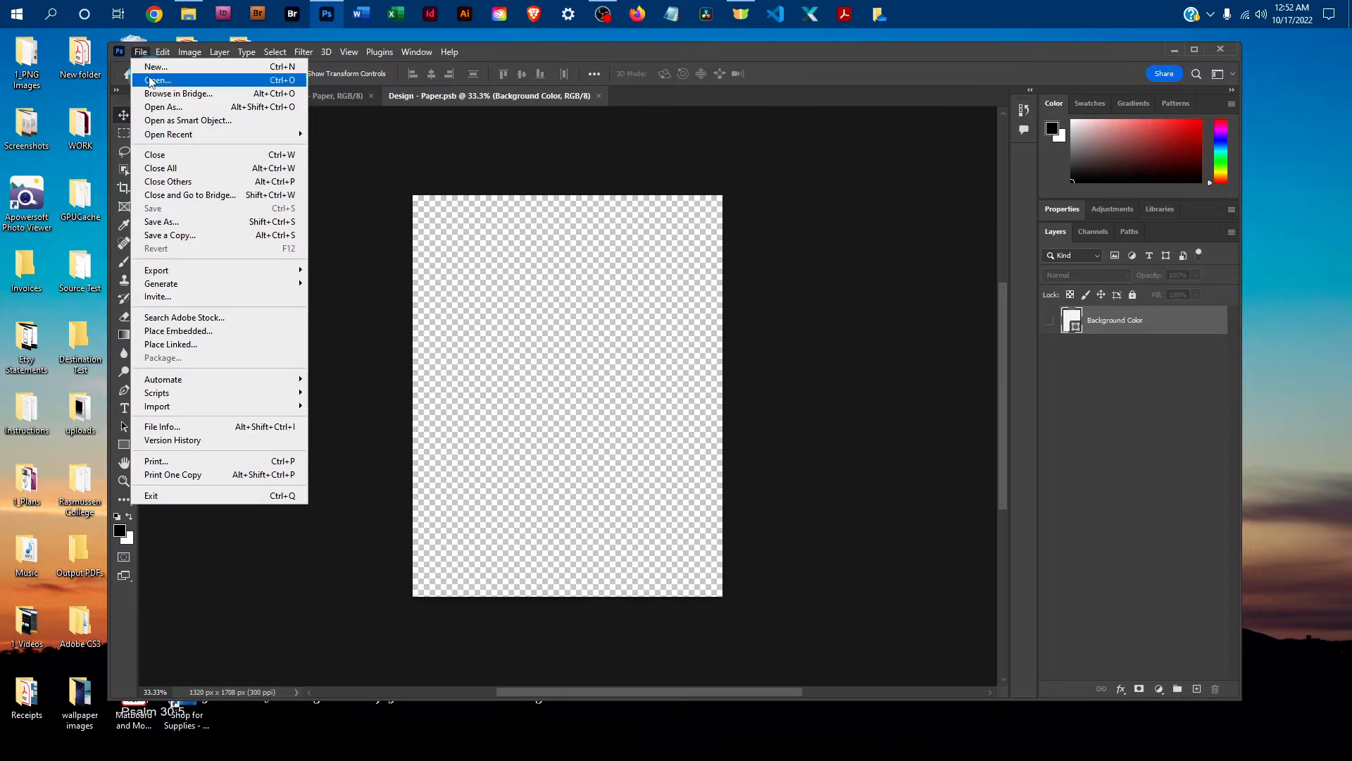
{"action": "left_click", "coordinate": [150, 79]}
{"action": "scroll", "coordinate": [299, 193], "scroll_direction": "up", "scroll_amount": 15}
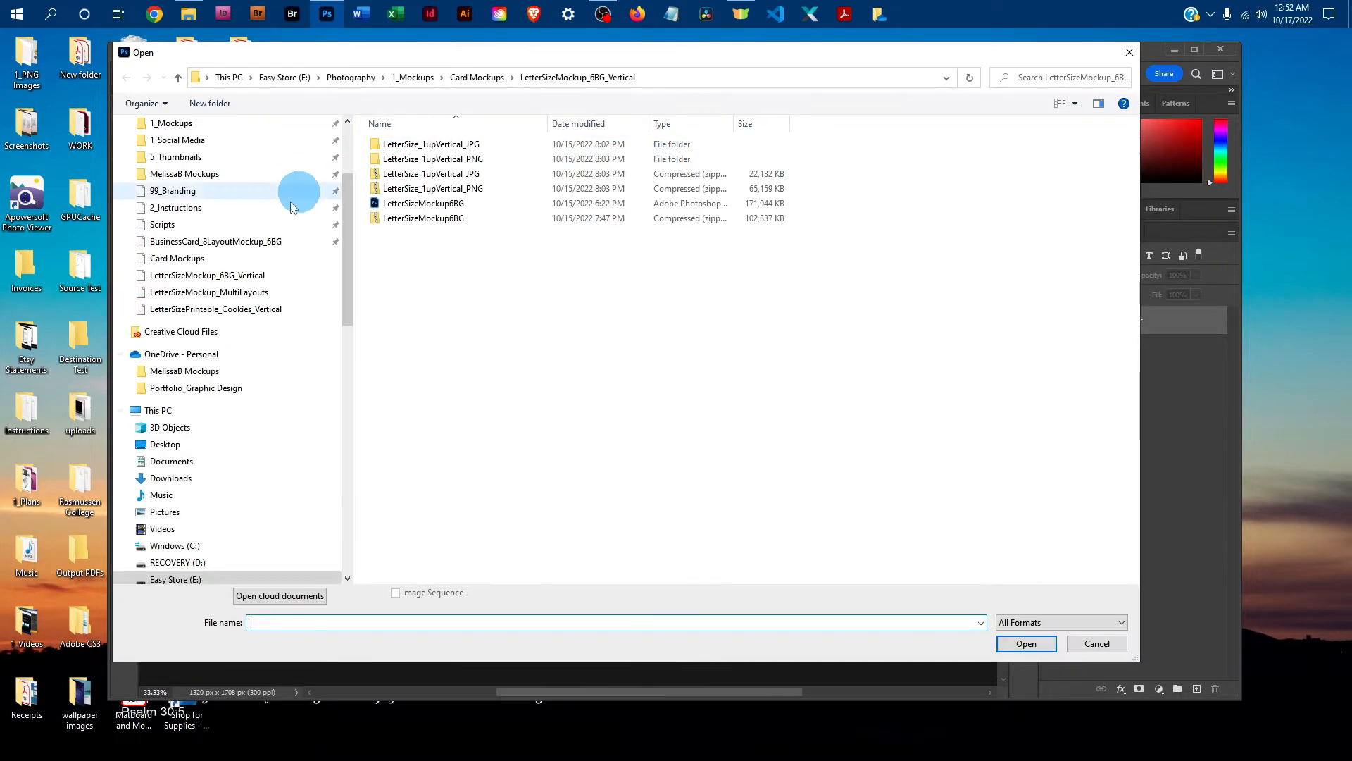
{"action": "left_click", "coordinate": [224, 219]}
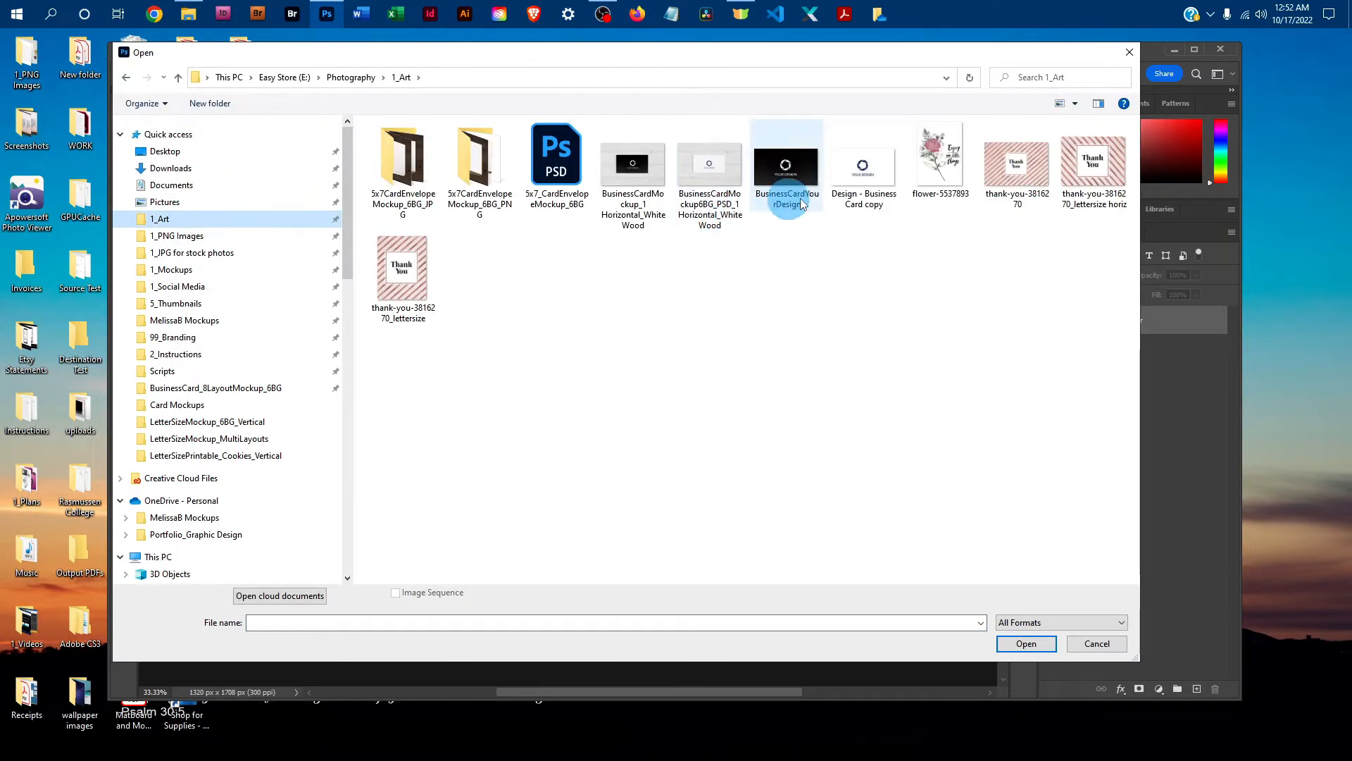
{"action": "left_click", "coordinate": [407, 272]}
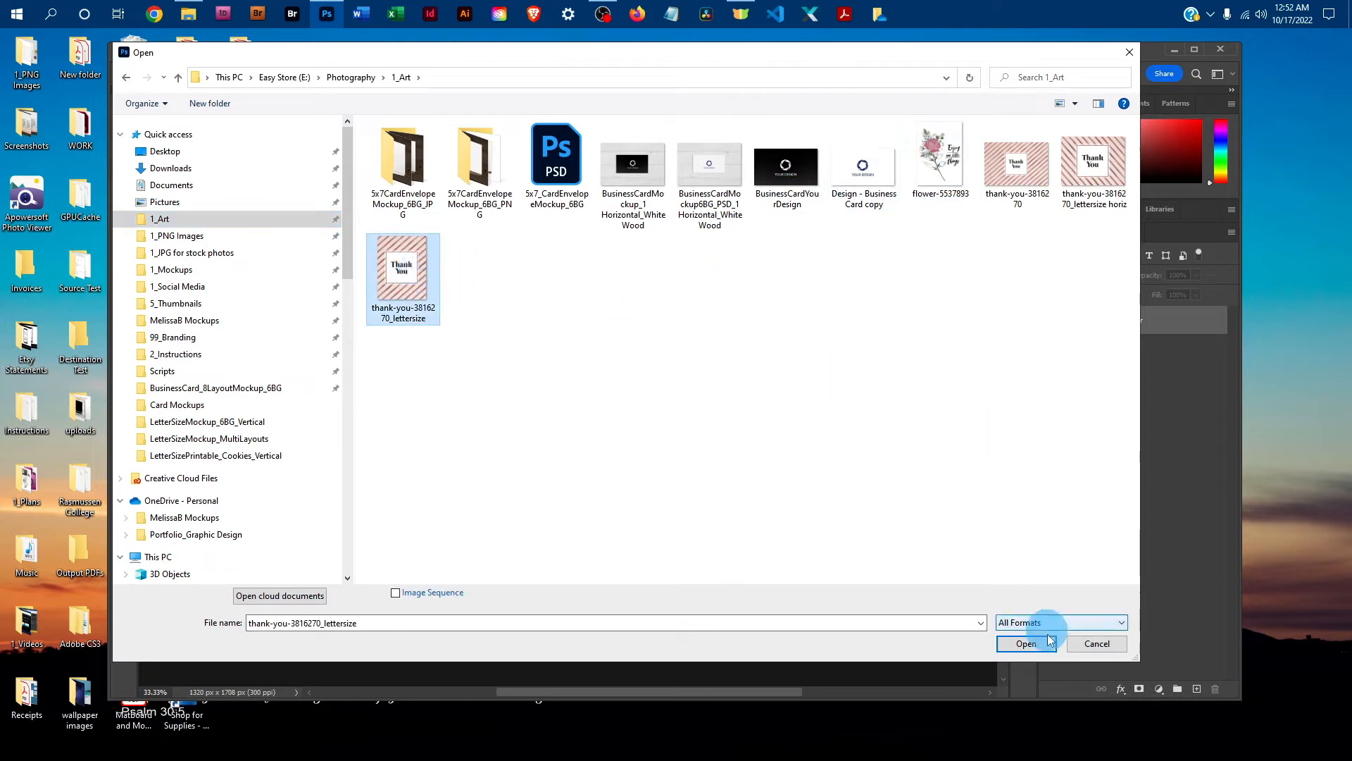
{"action": "left_click", "coordinate": [1026, 644]}
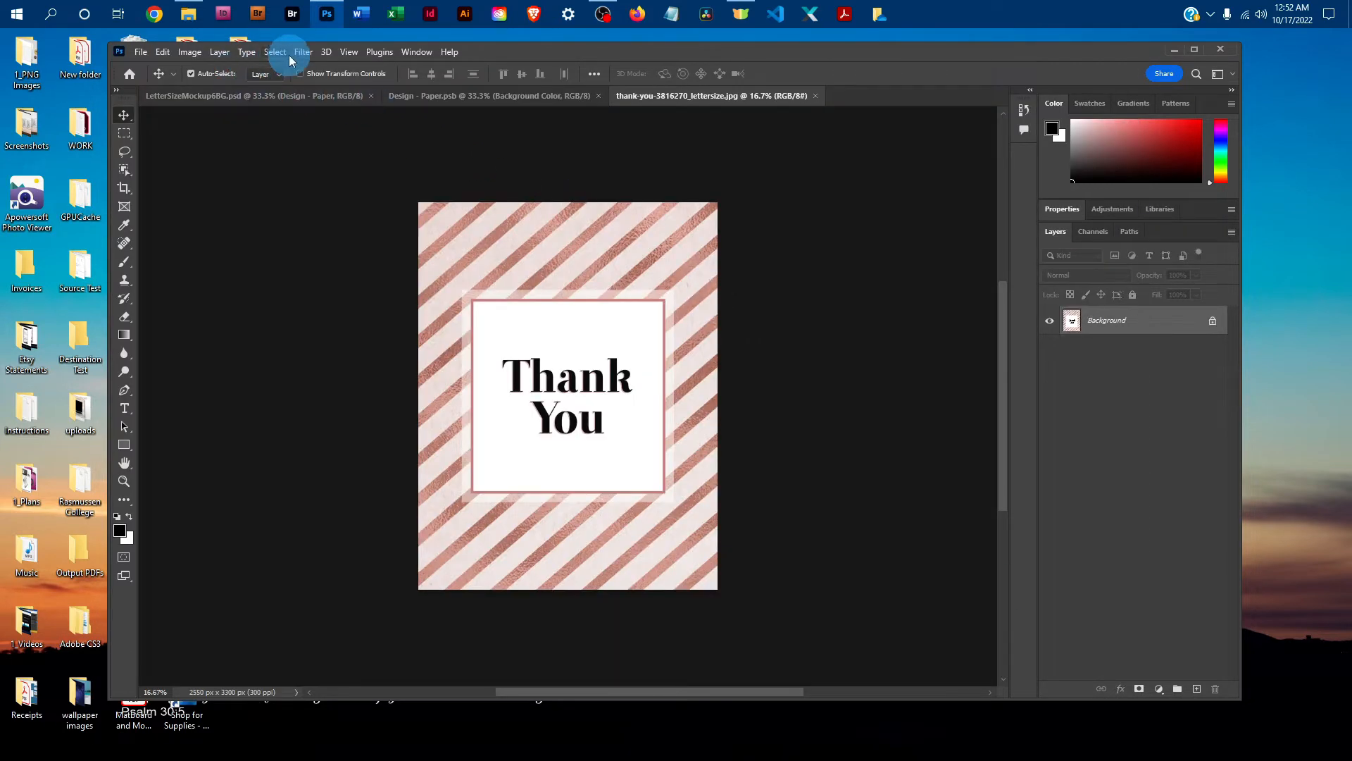
Copy the entire thank-you artwork and paste it into the Design - Paper.psb document.
{"action": "left_click", "coordinate": [271, 54]}
{"action": "left_click", "coordinate": [278, 67]}
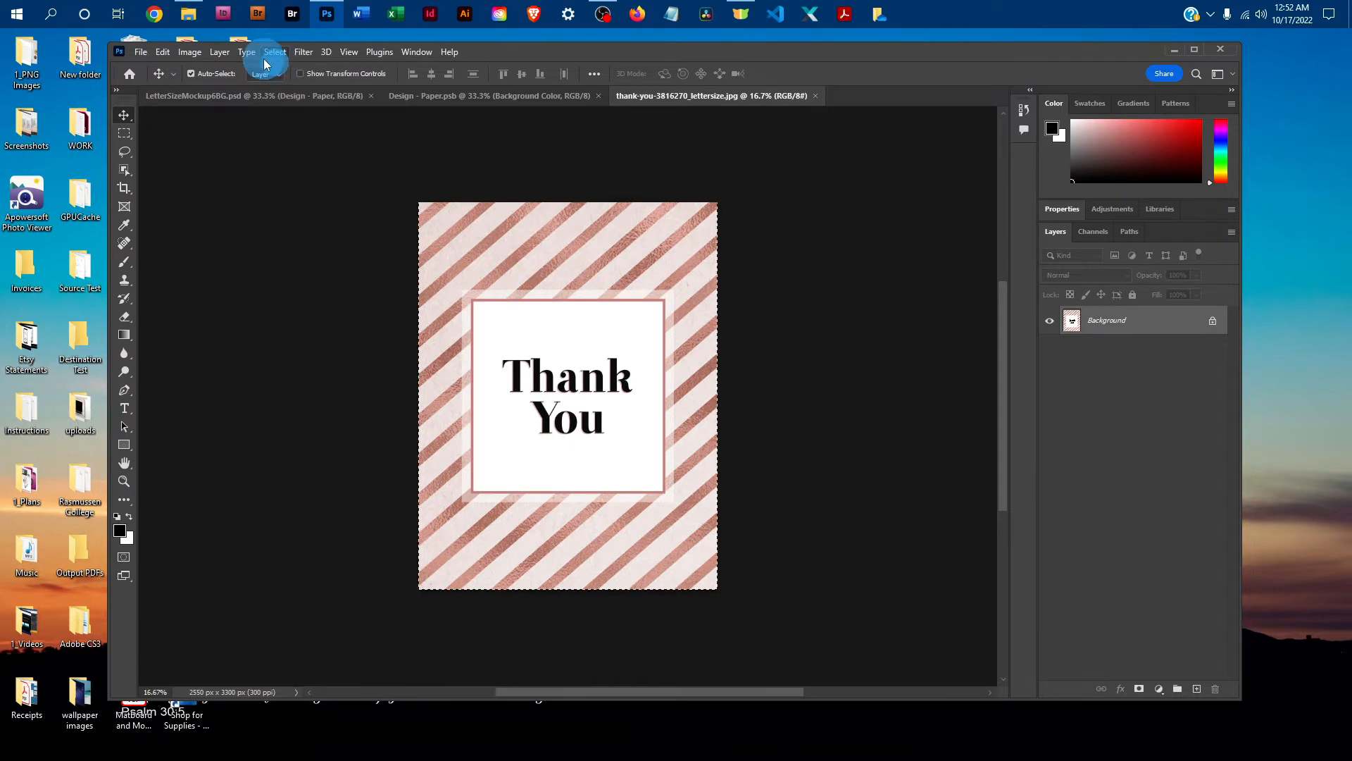
{"action": "left_click", "coordinate": [162, 53]}
{"action": "left_click", "coordinate": [176, 148]}
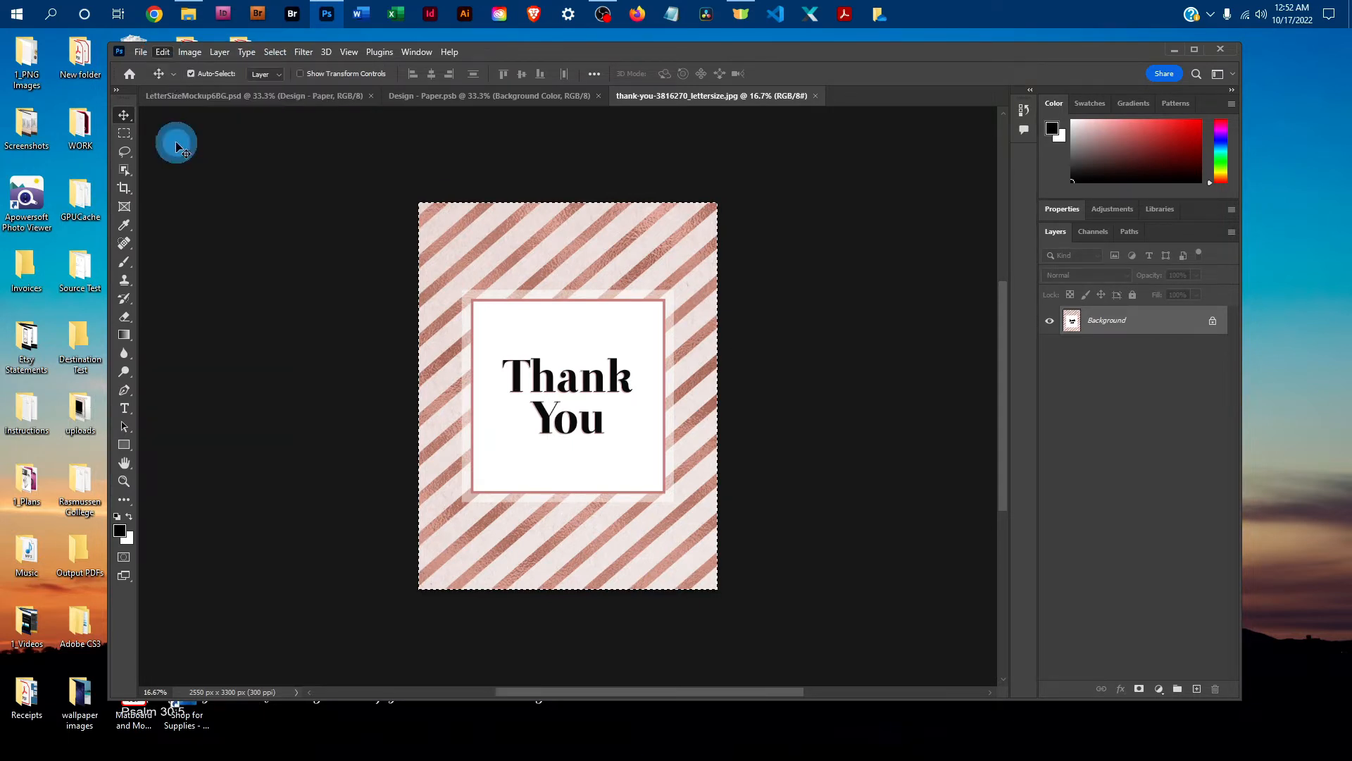
{"action": "left_click", "coordinate": [469, 95]}
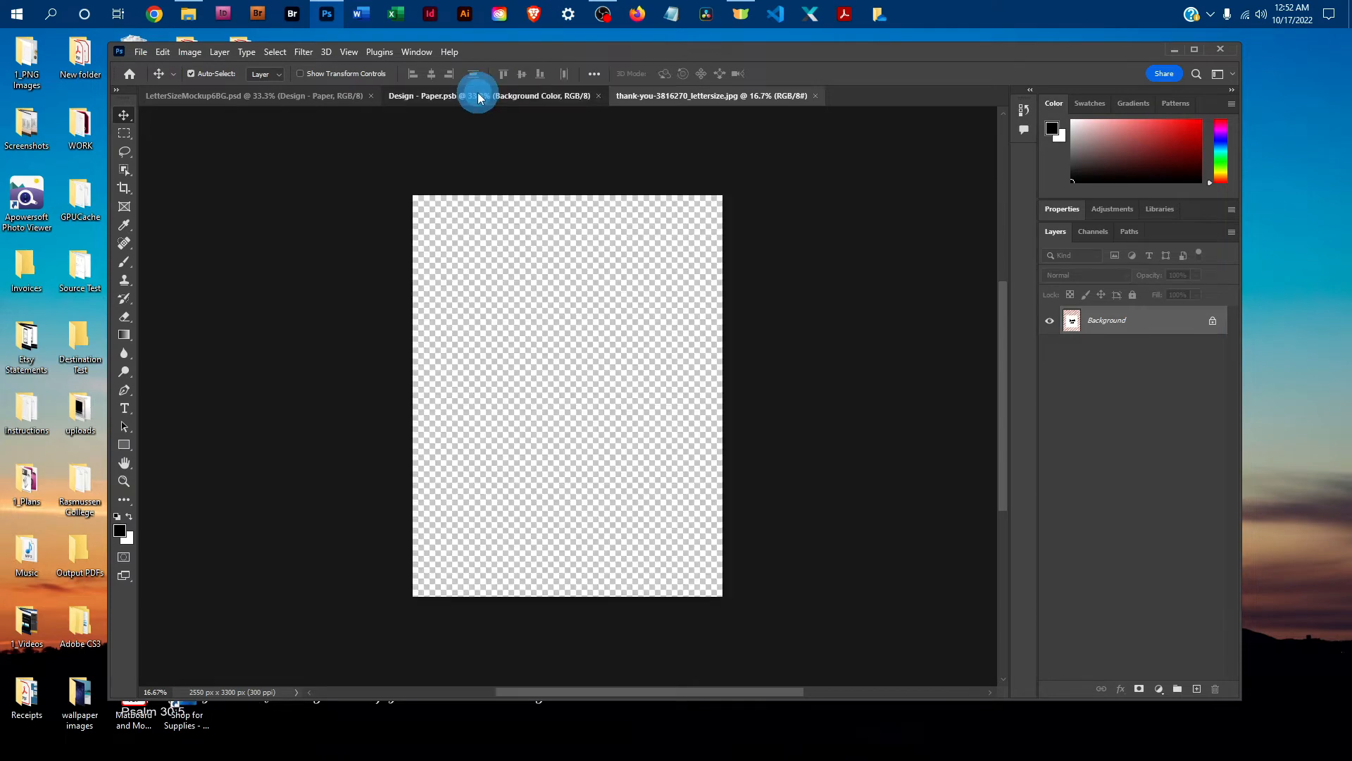
{"action": "left_click", "coordinate": [163, 52]}
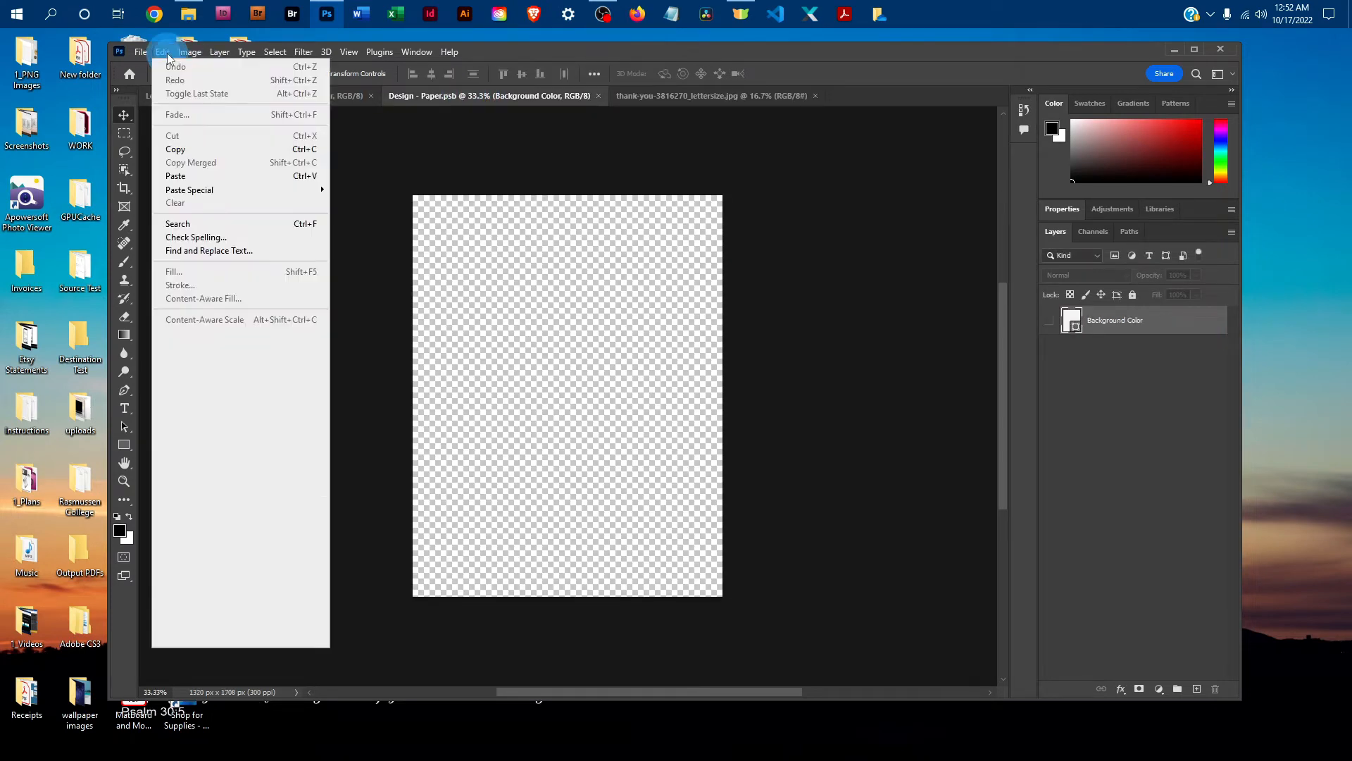
{"action": "left_click", "coordinate": [185, 181]}
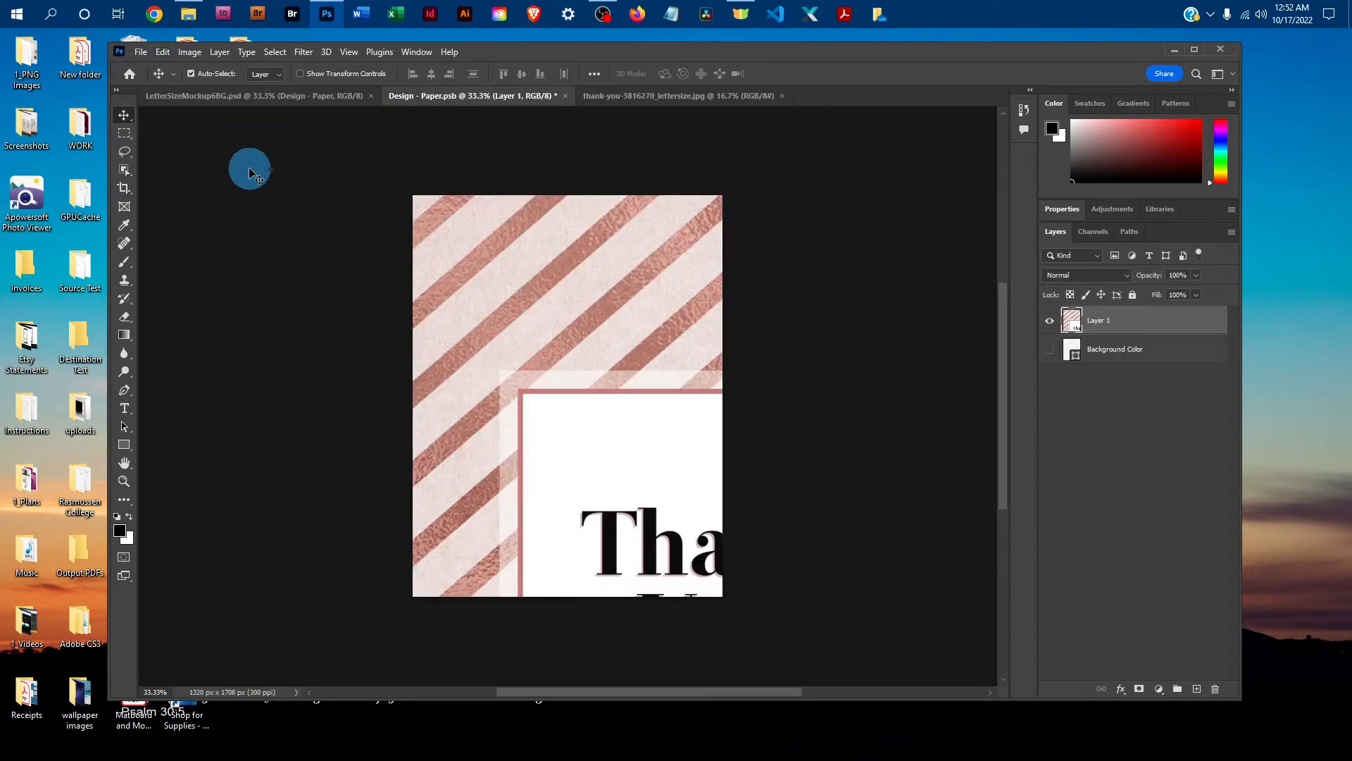
Scale the pasted artwork proportionally to about 52% so it fills the Design - Paper canvas.
{"action": "key", "text": "ctrl+minus"}
{"action": "key", "text": "ctrl+minus"}
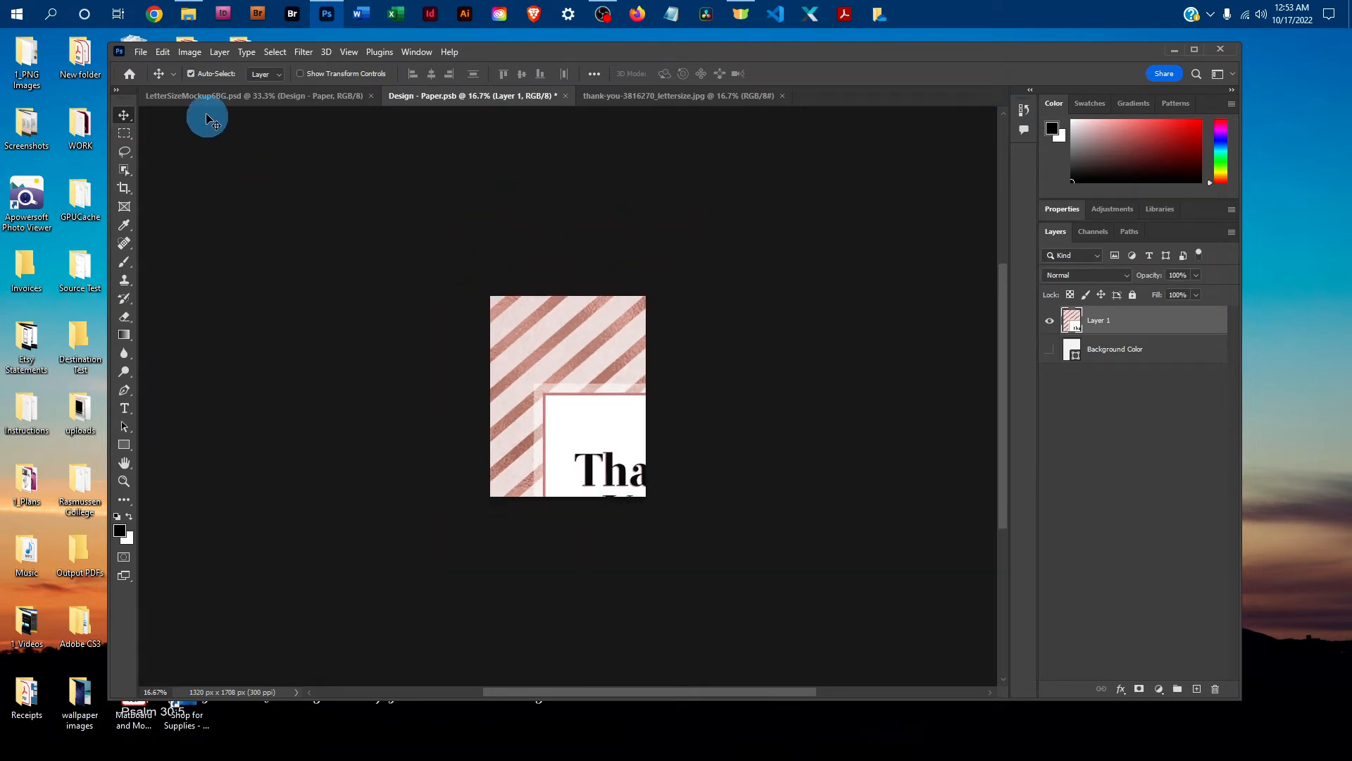
{"action": "left_click", "coordinate": [168, 53]}
{"action": "left_click", "coordinate": [223, 361]}
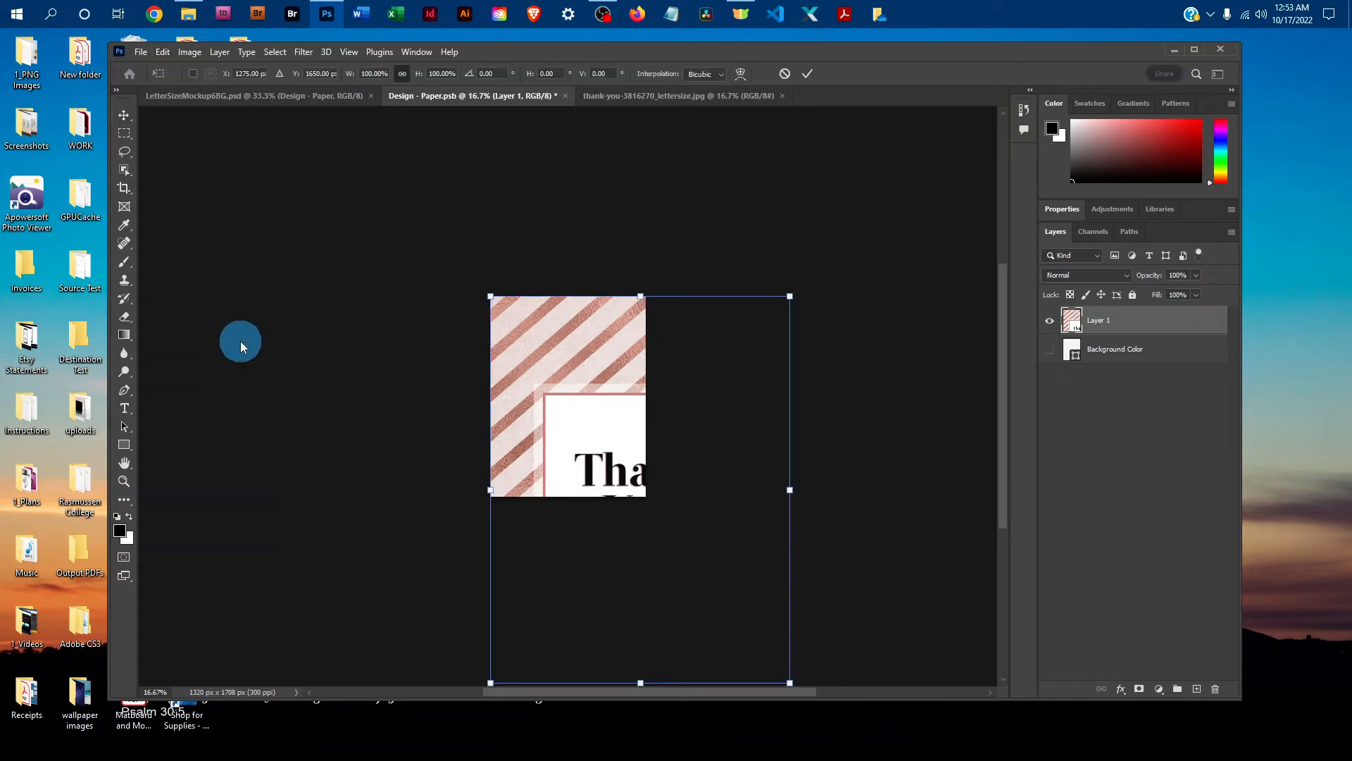
{"action": "left_click_drag", "start_coordinate": [780, 686], "coordinate": [647, 497]}
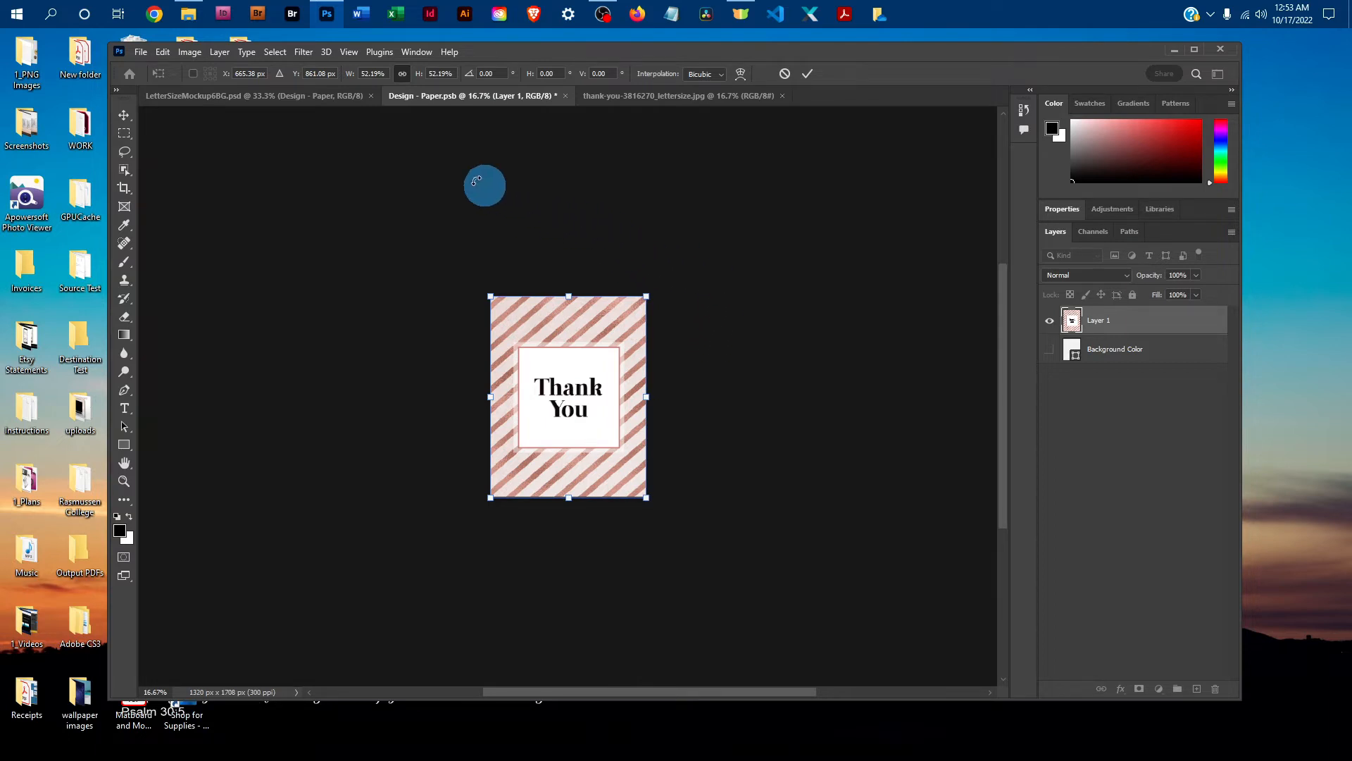
{"action": "left_click", "coordinate": [162, 52]}
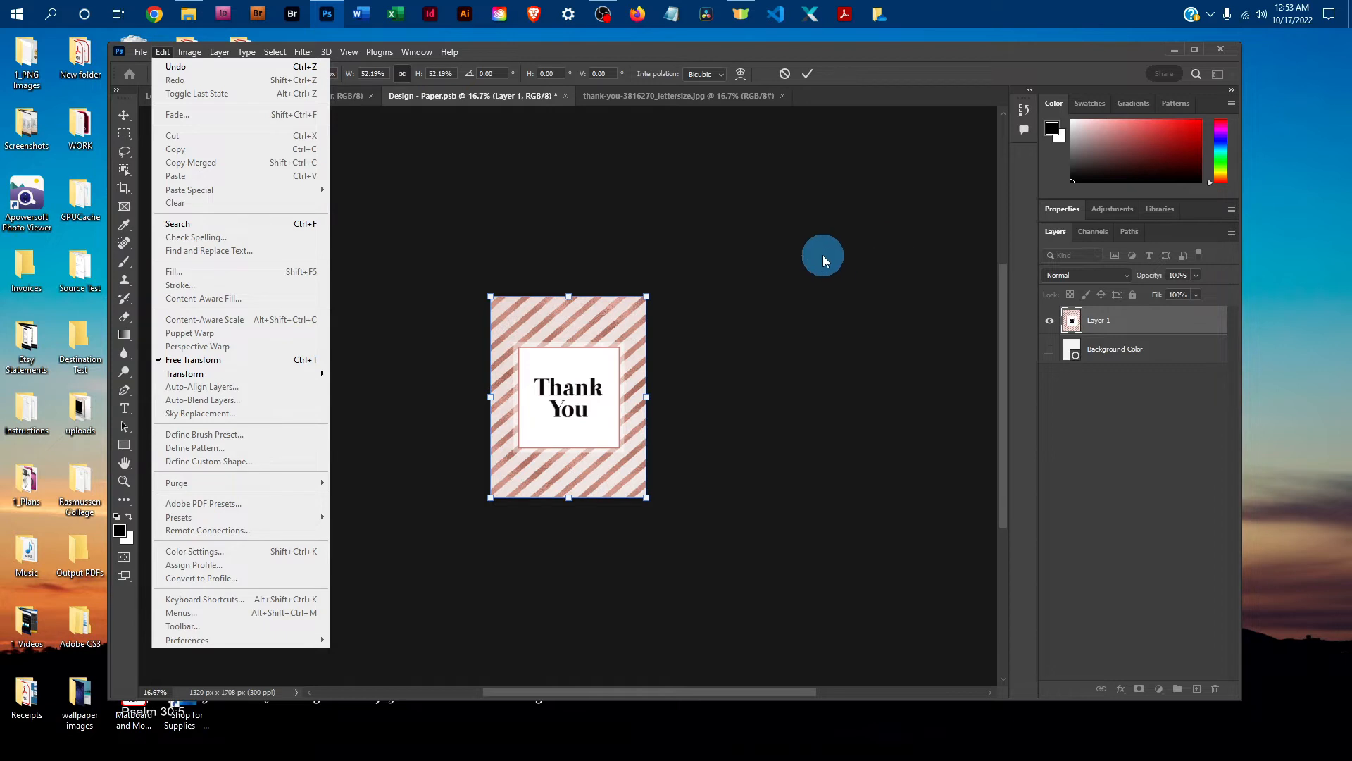
{"action": "left_click", "coordinate": [823, 255]}
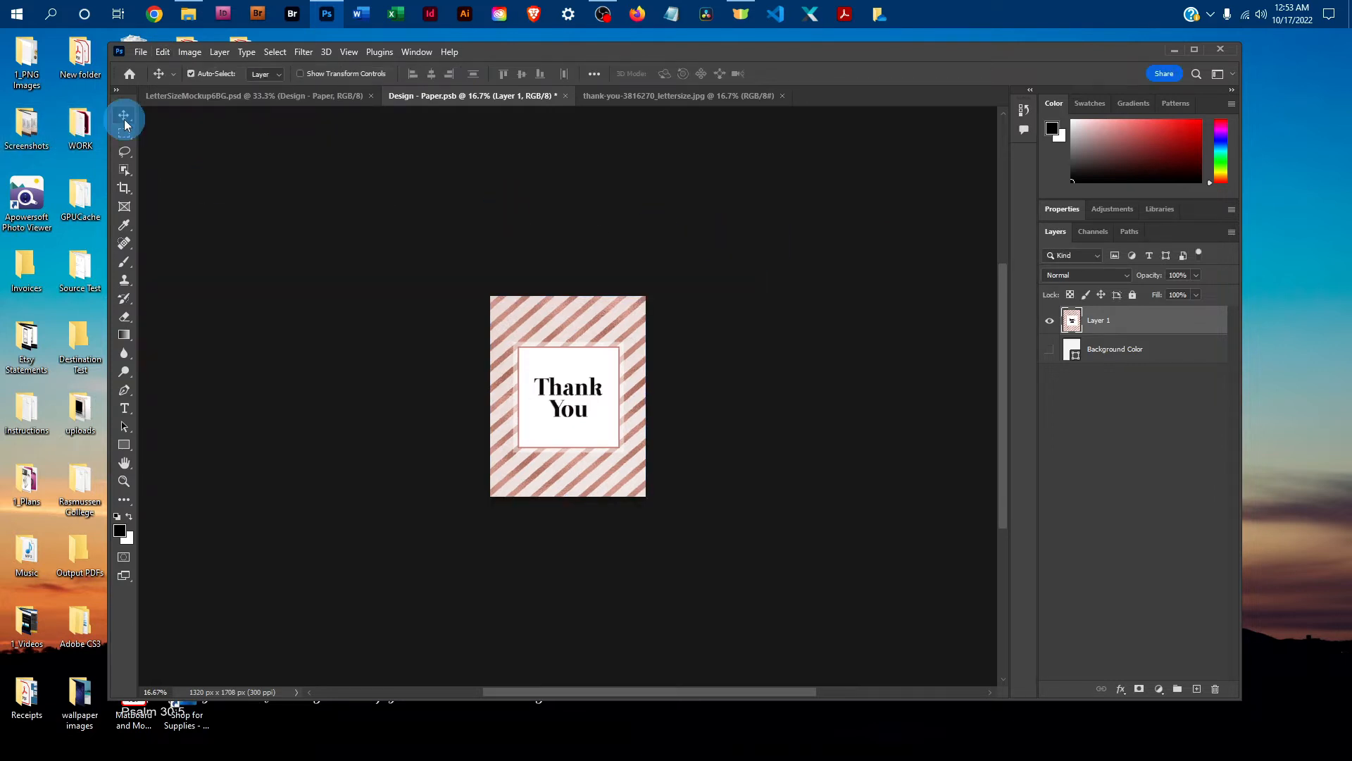
Save Design - Paper.psb, then close it and the thank-you image to return to the mockup.
{"action": "left_click", "coordinate": [138, 53]}
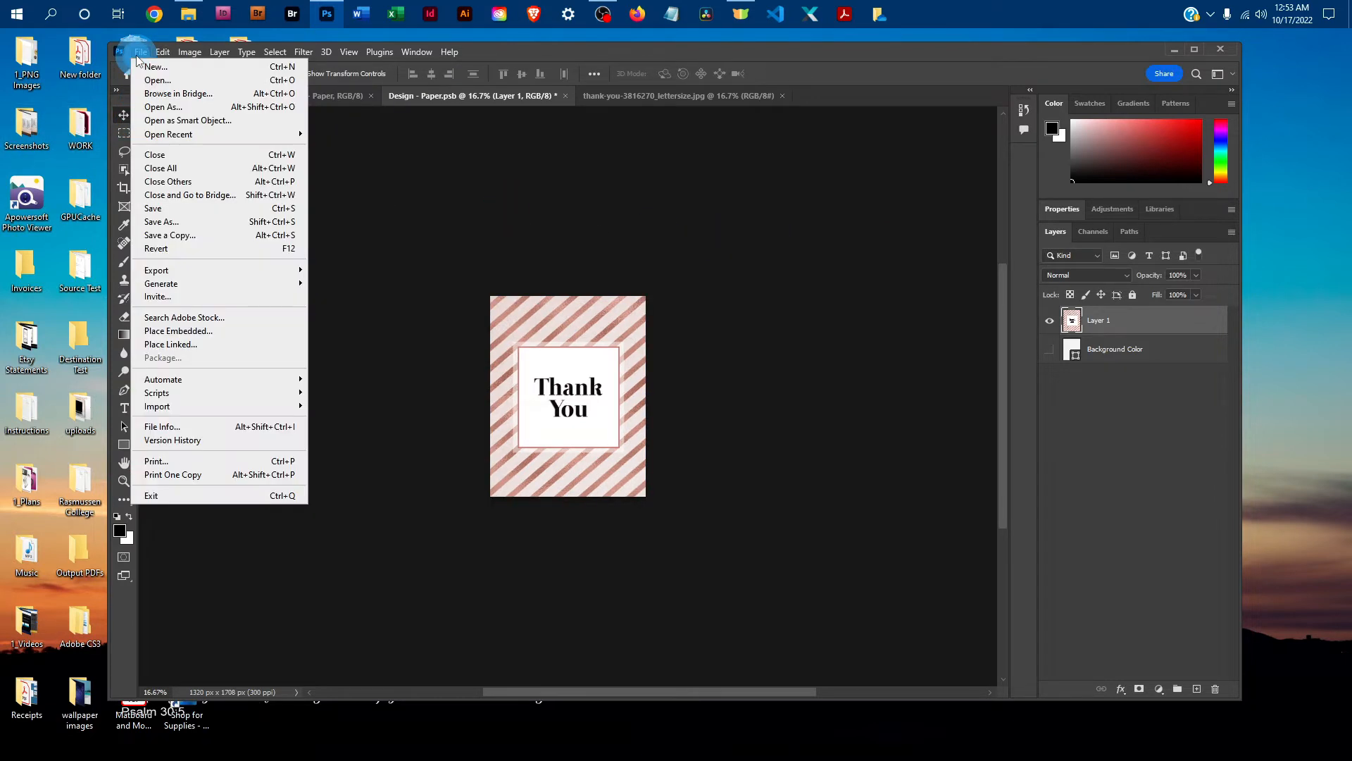
{"action": "left_click", "coordinate": [186, 208]}
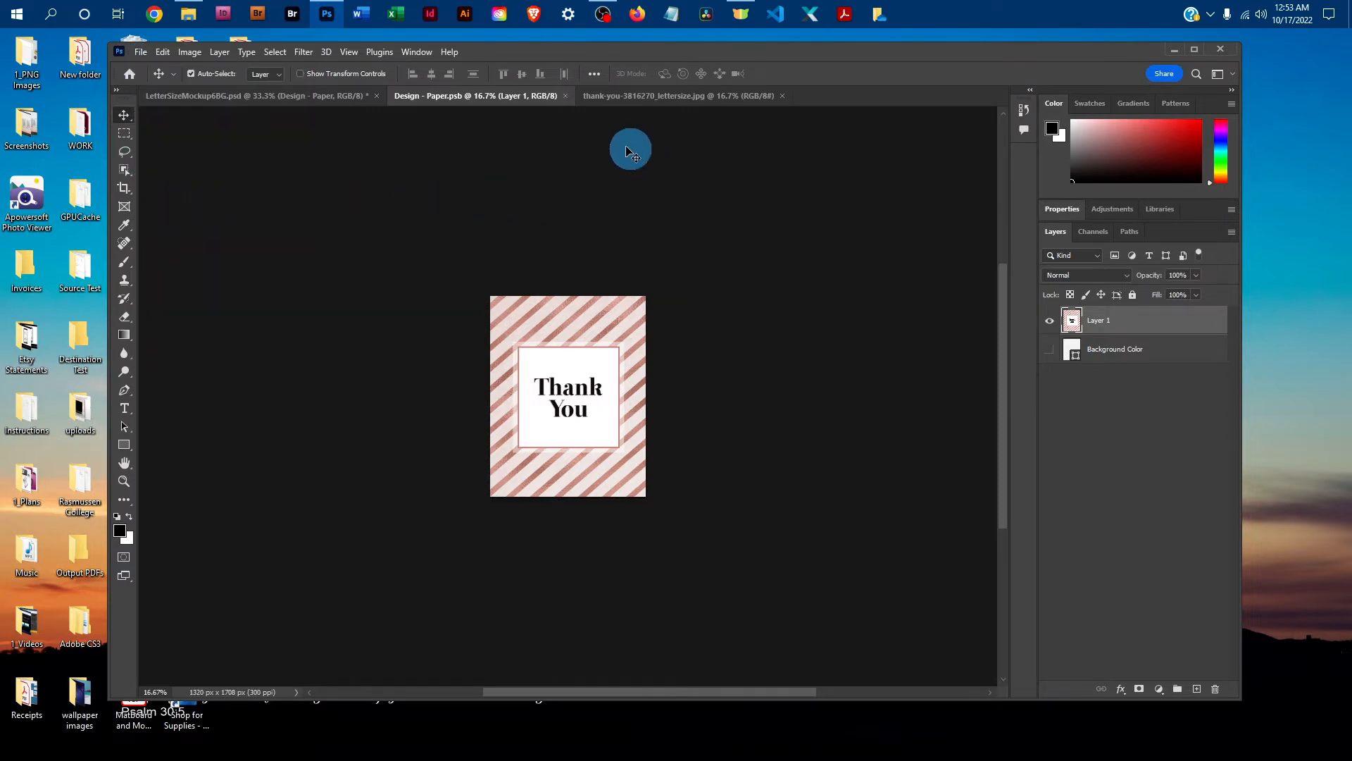
{"action": "left_click", "coordinate": [565, 96]}
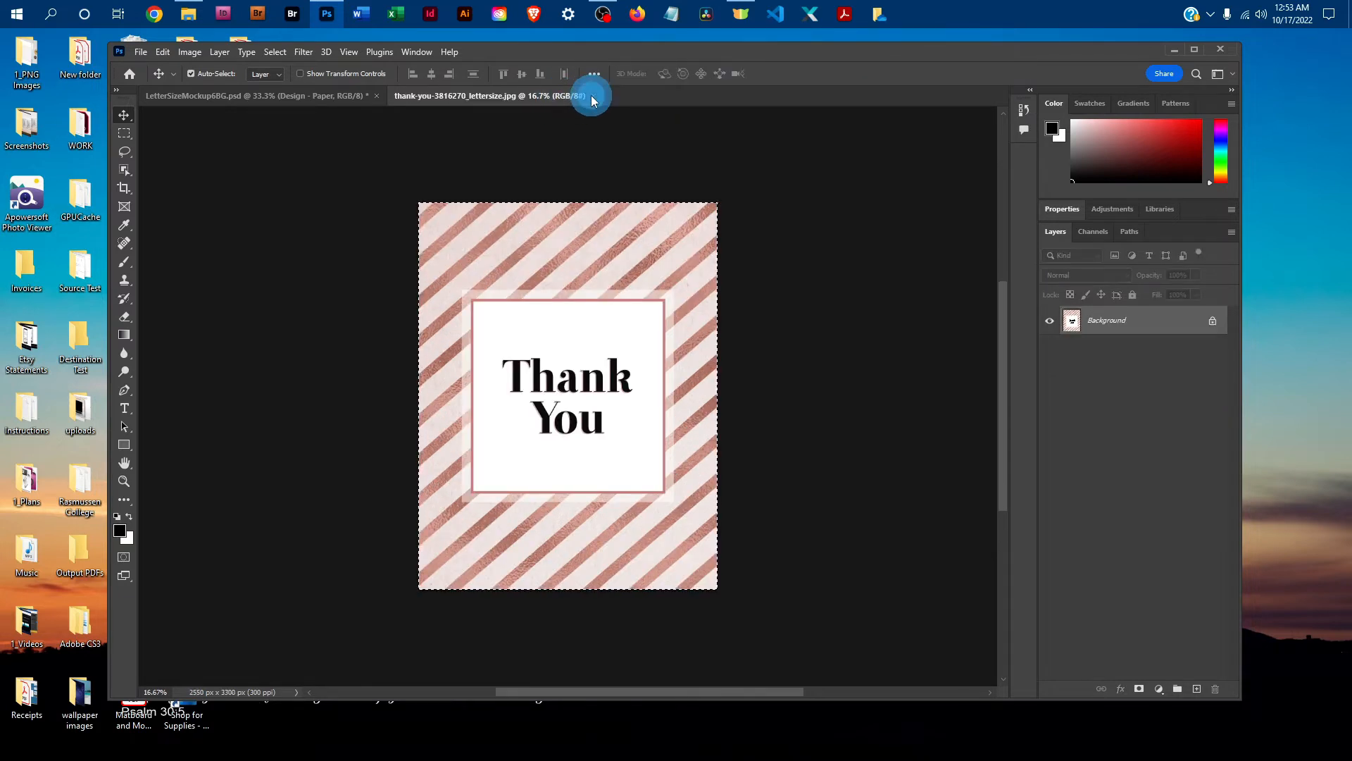
{"action": "left_click", "coordinate": [593, 96]}
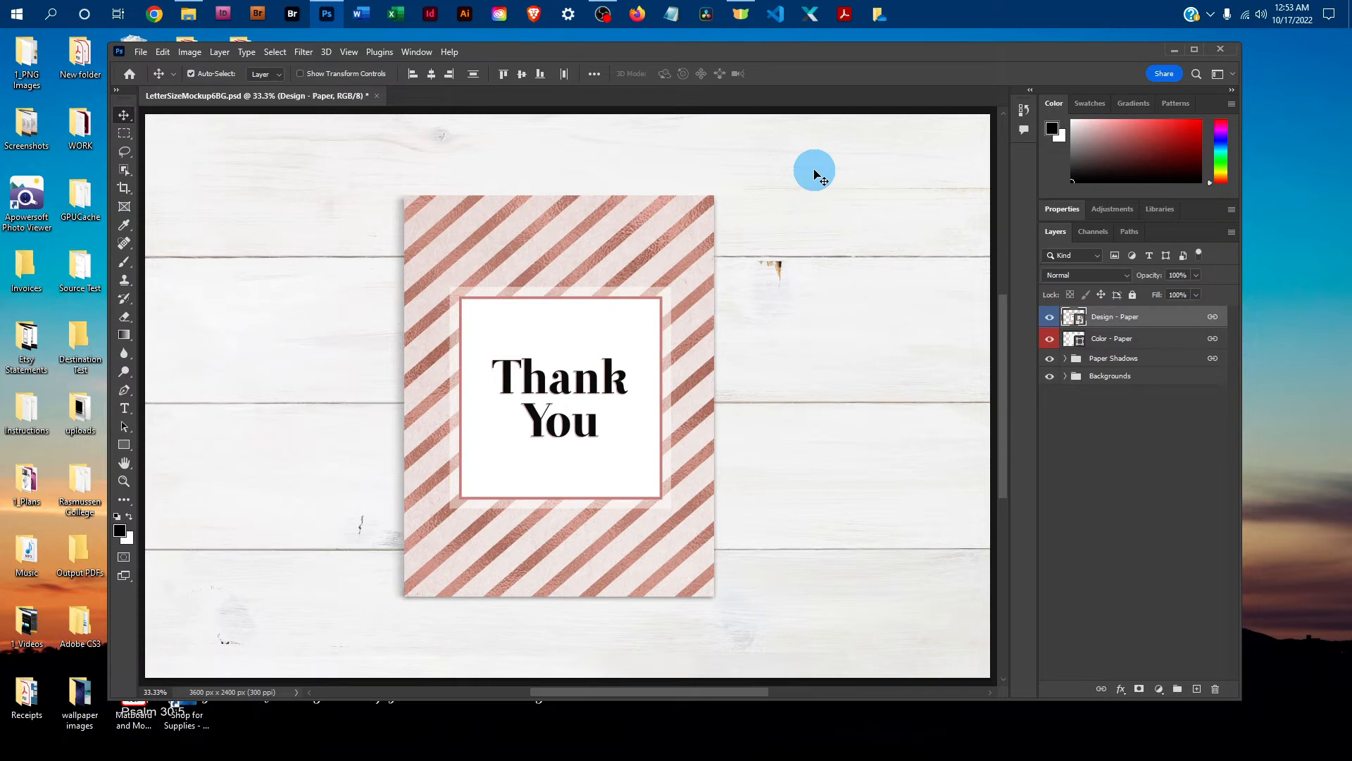
Hide the Design - Paper layer and change the Color - Paper fill to light blue 6fb8d0.
{"action": "left_click", "coordinate": [1049, 318]}
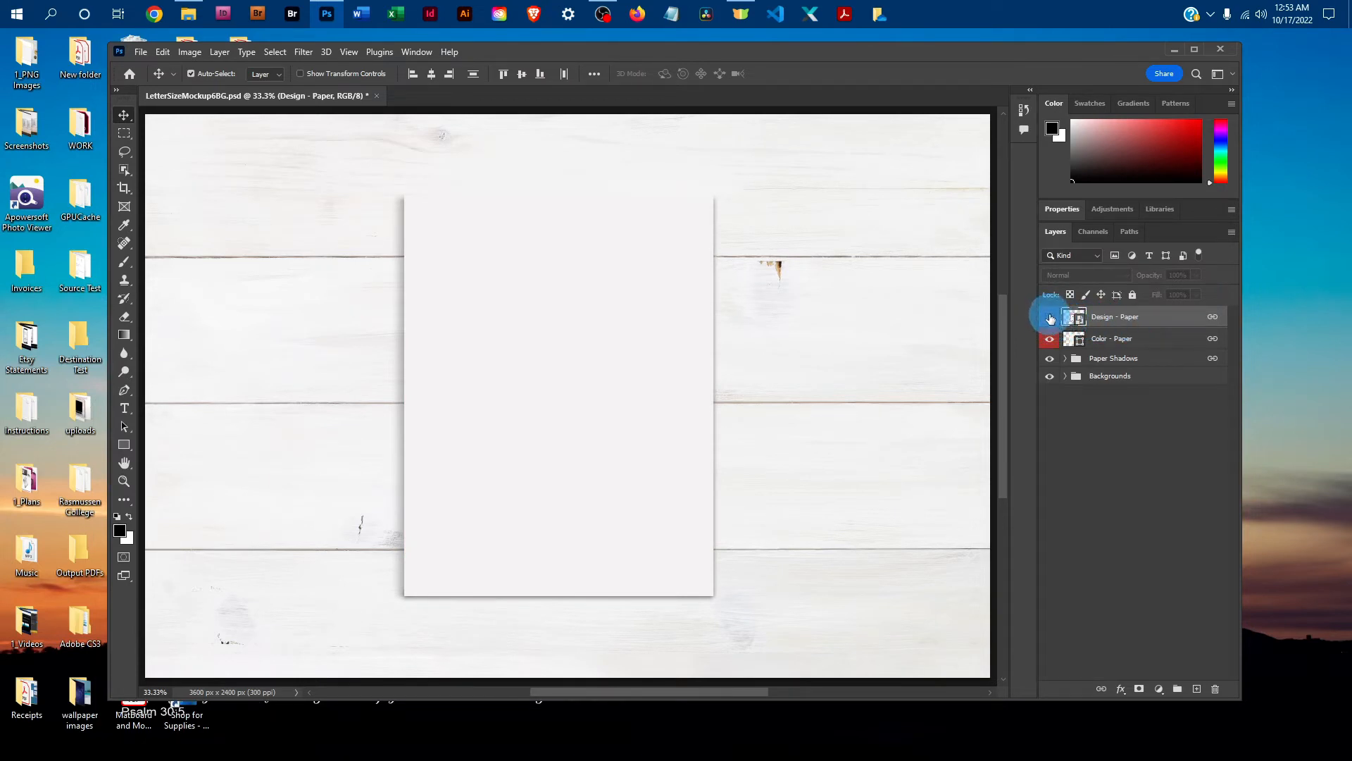
{"action": "double_click", "coordinate": [1074, 341]}
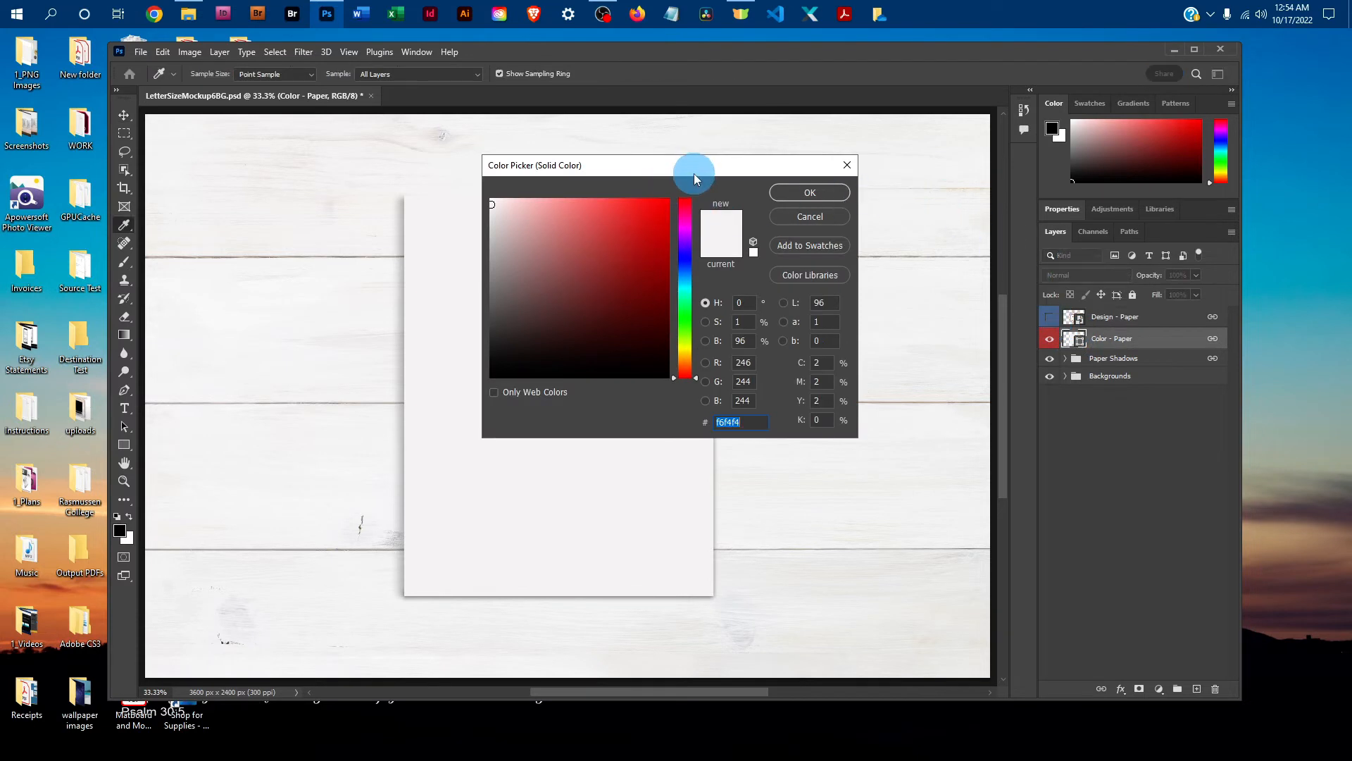
{"action": "left_click_drag", "start_coordinate": [694, 177], "coordinate": [887, 171]}
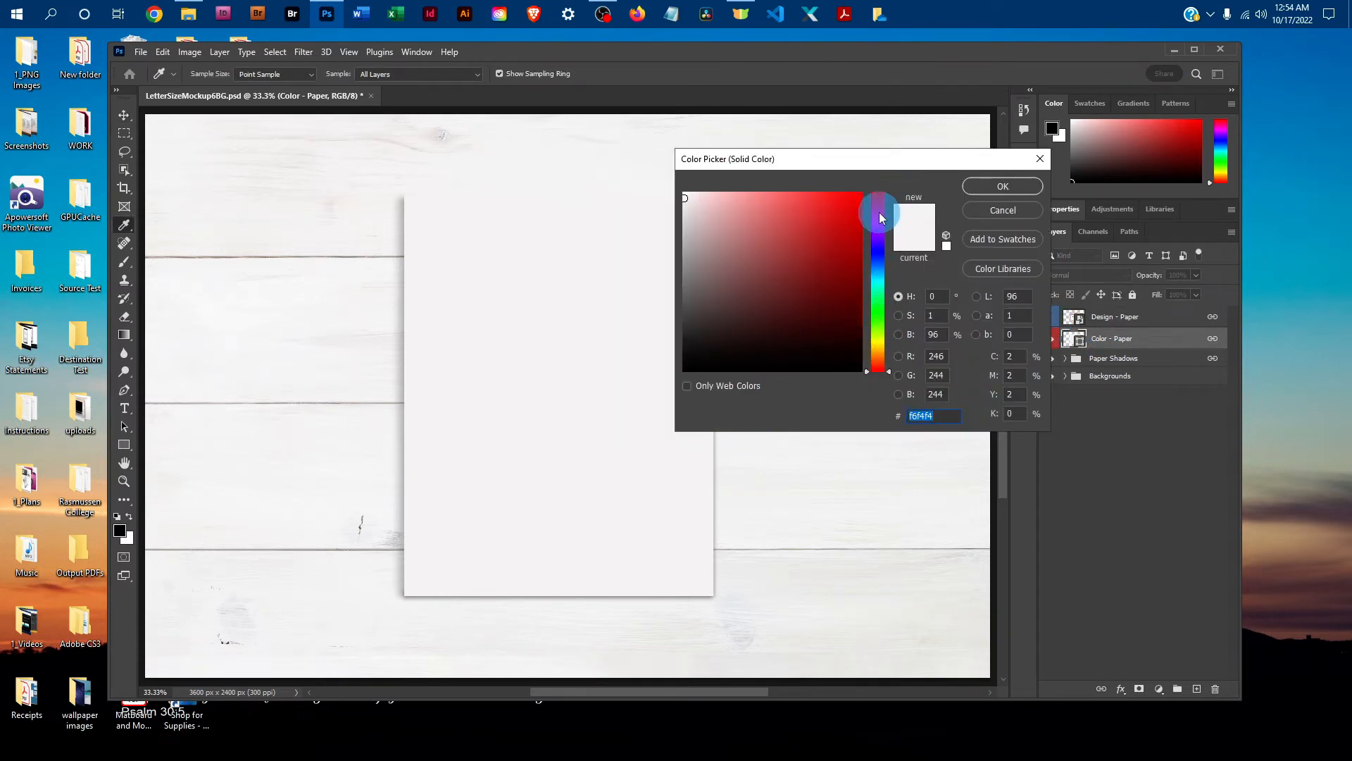
{"action": "left_click_drag", "start_coordinate": [880, 218], "coordinate": [876, 273]}
{"action": "left_click", "coordinate": [766, 235]}
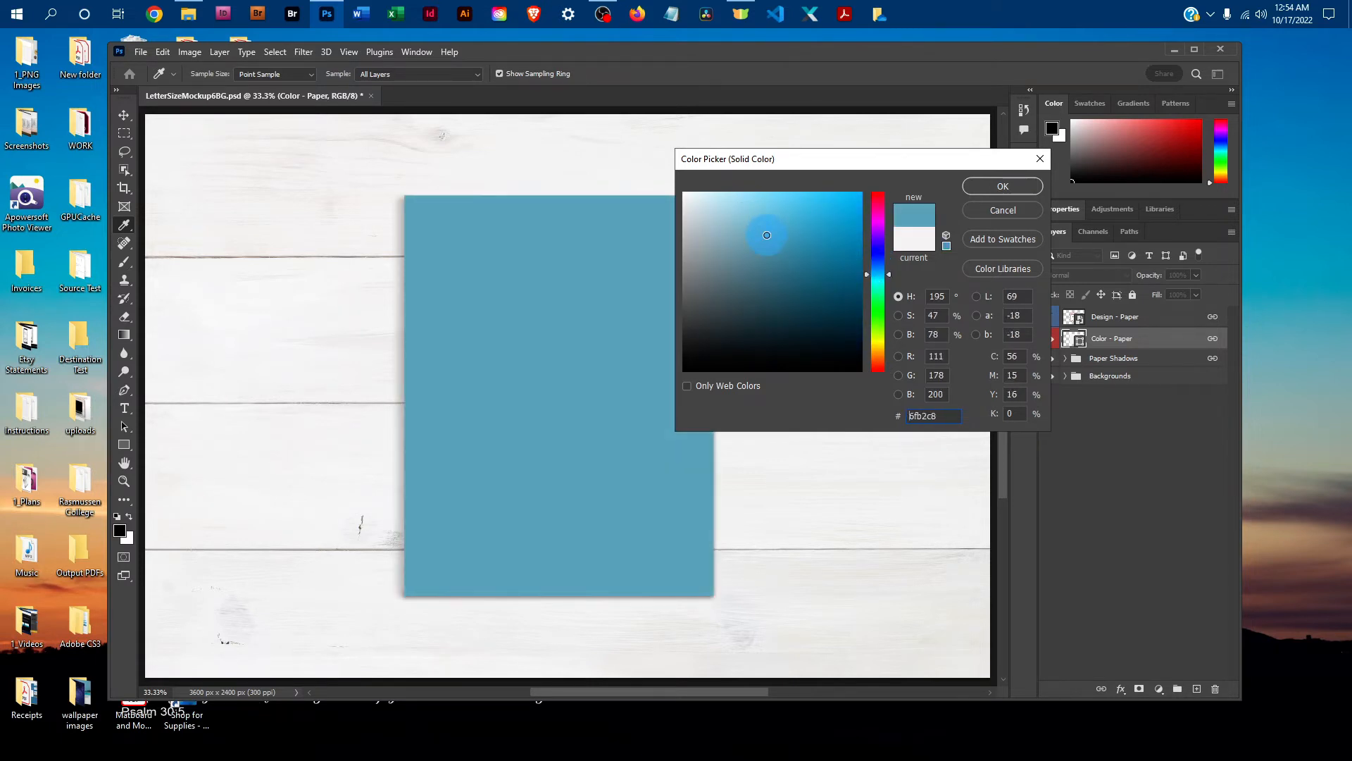
{"action": "left_click", "coordinate": [767, 225]}
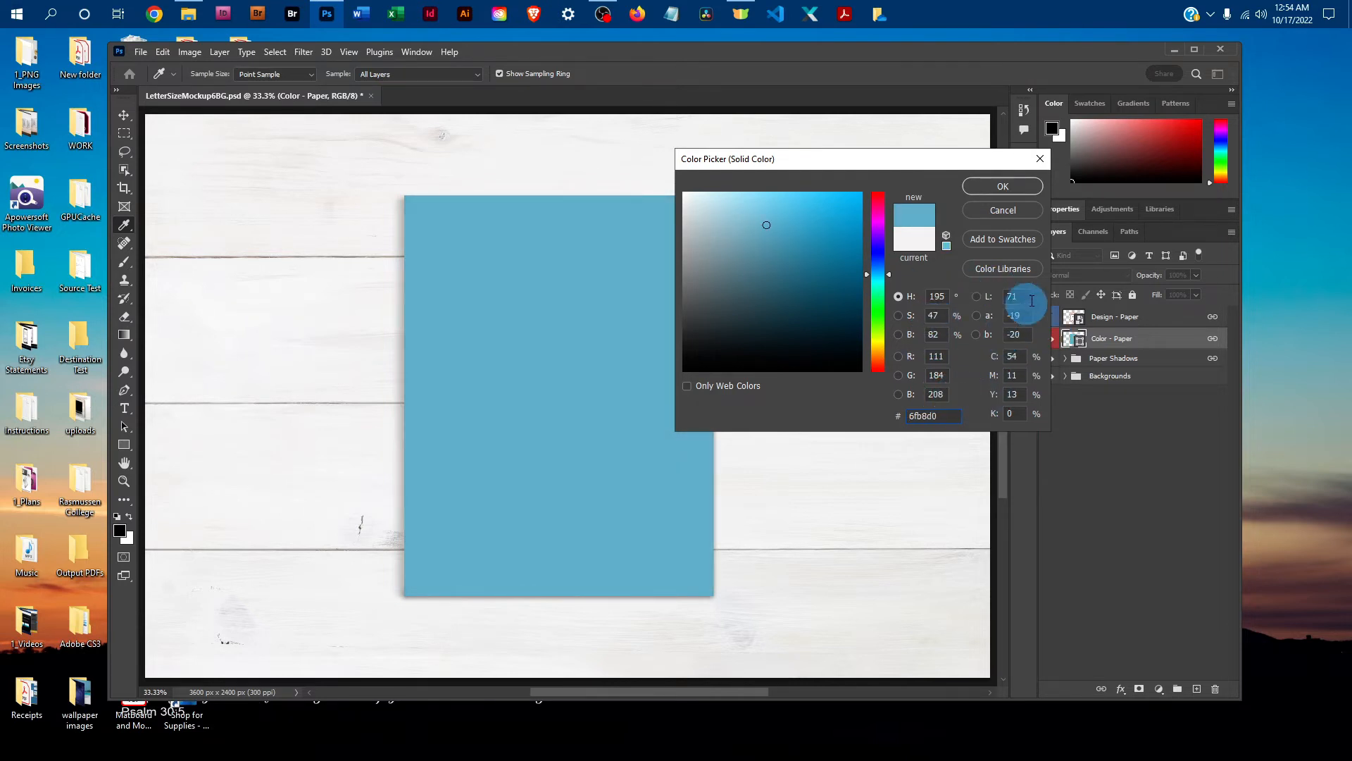
{"action": "left_click", "coordinate": [1010, 192]}
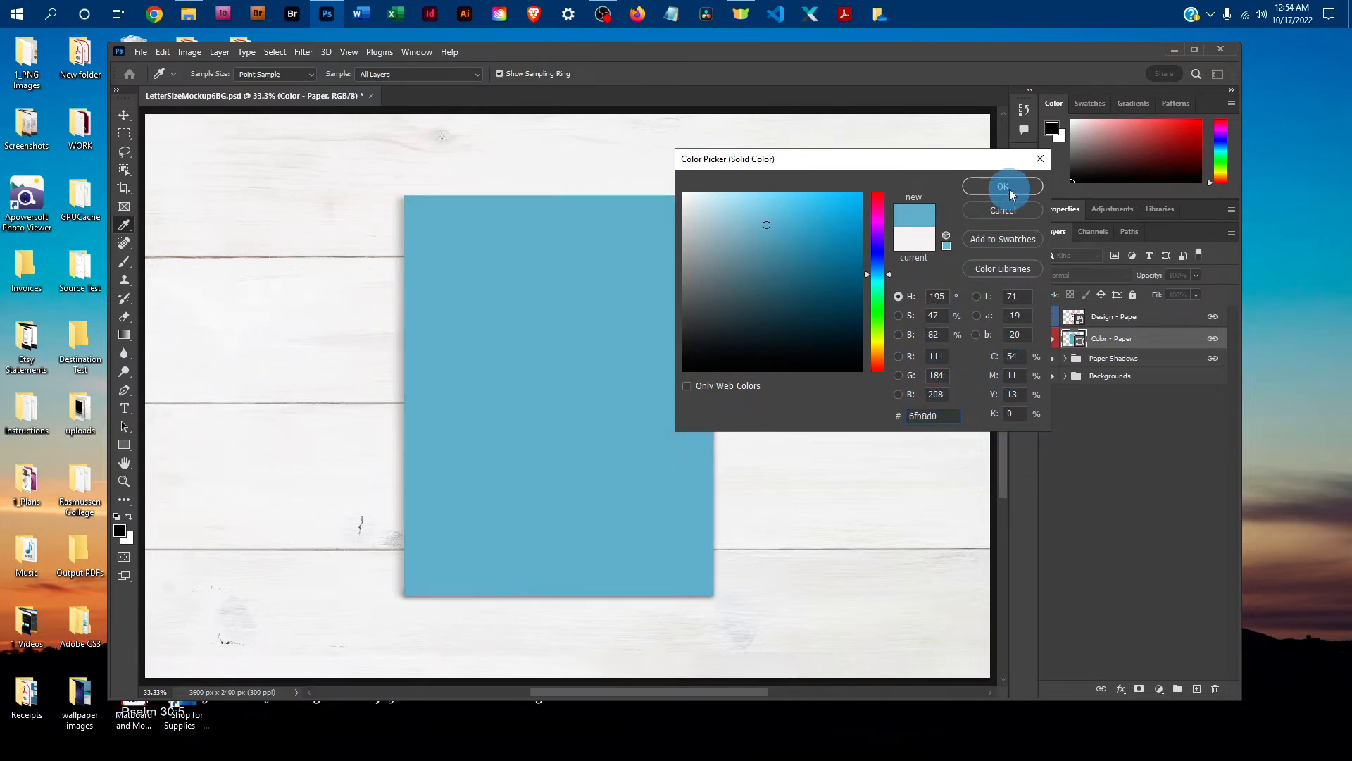
Lower the opacity of the Cast Shadow Left layer in the Paper Shadows group to about 40%.
{"action": "left_click", "coordinate": [1065, 359]}
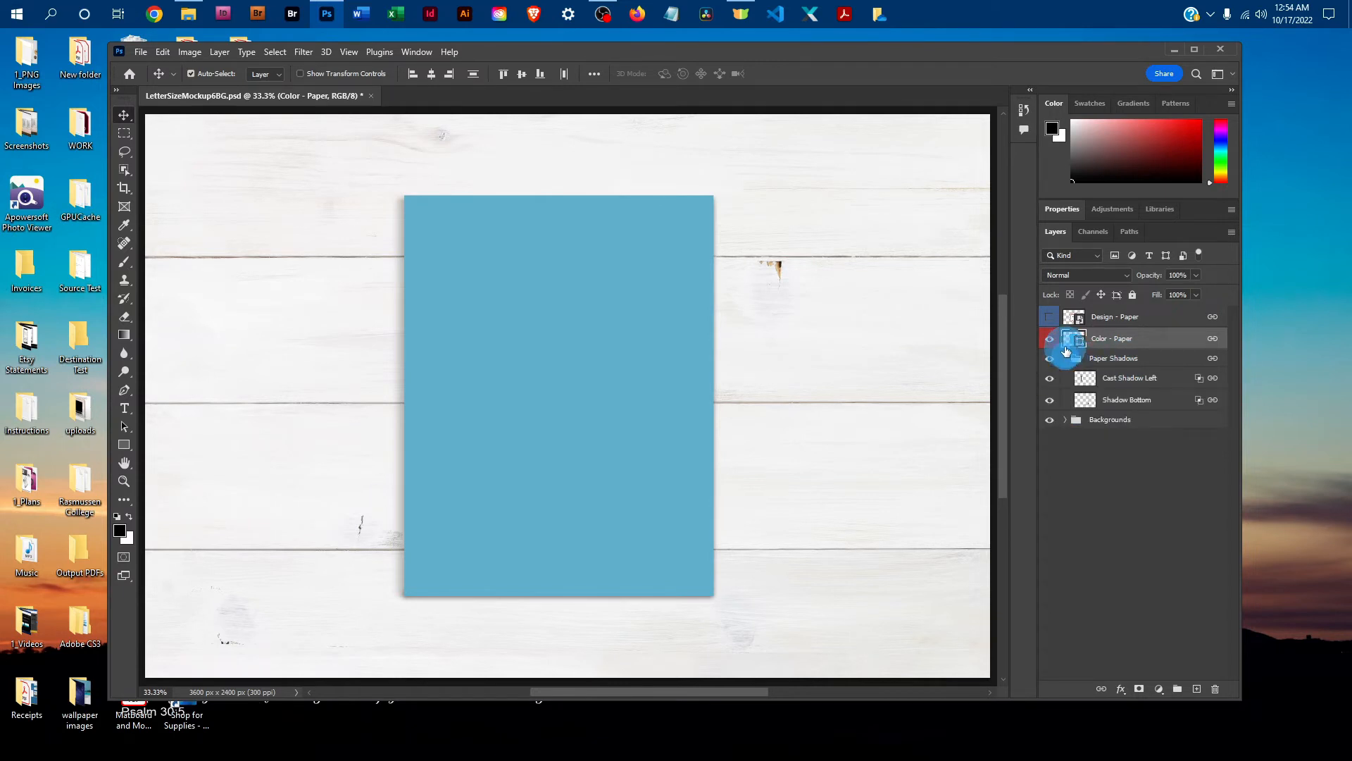
{"action": "left_click", "coordinate": [1114, 379]}
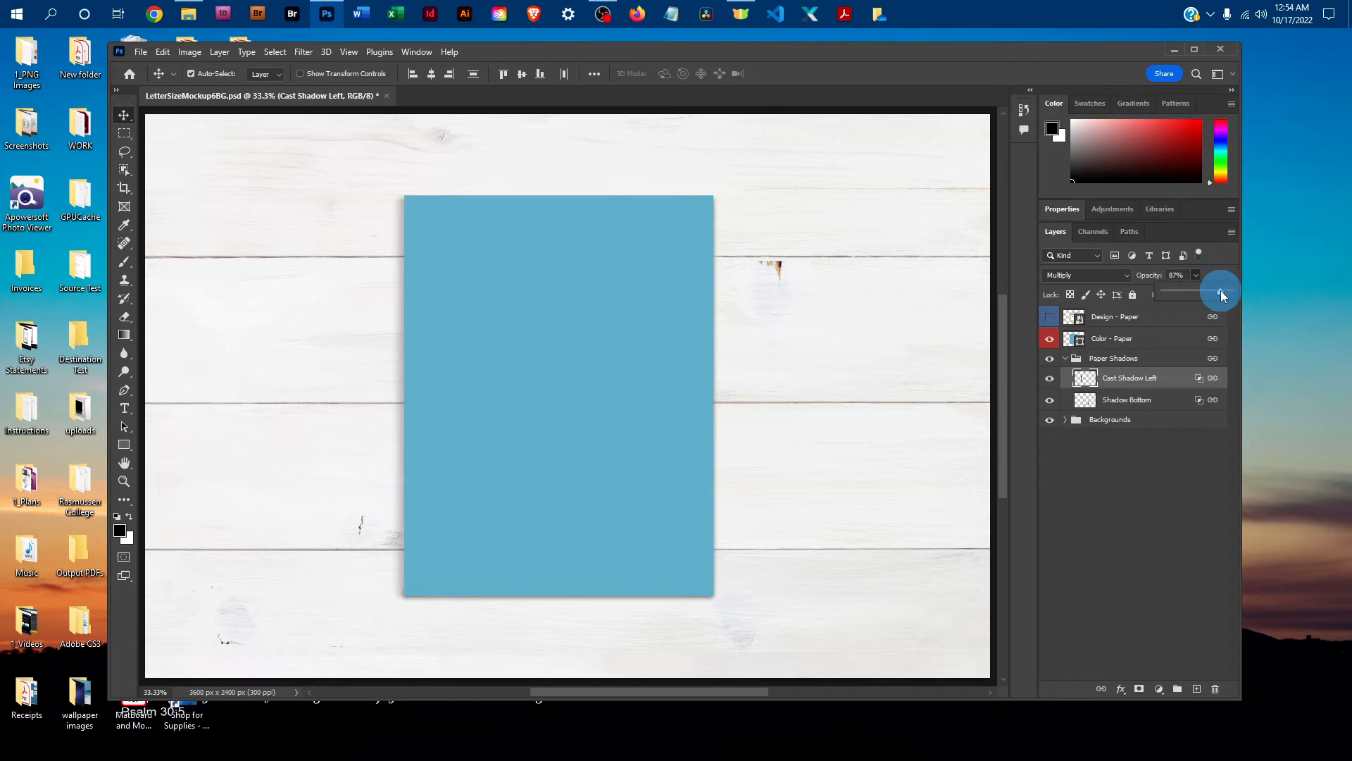
{"action": "left_click_drag", "start_coordinate": [1220, 291], "coordinate": [1190, 292]}
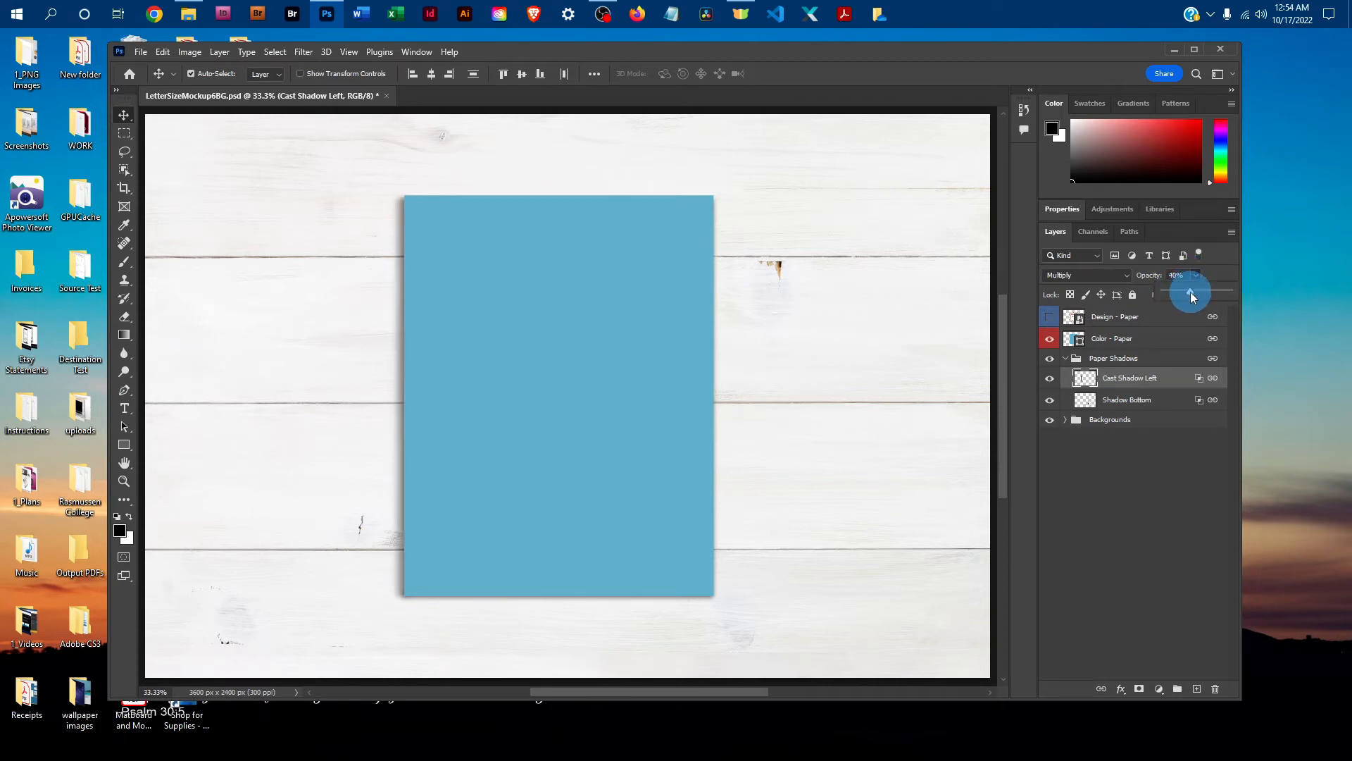
{"action": "left_click", "coordinate": [1071, 359]}
{"action": "left_click", "coordinate": [1065, 358]}
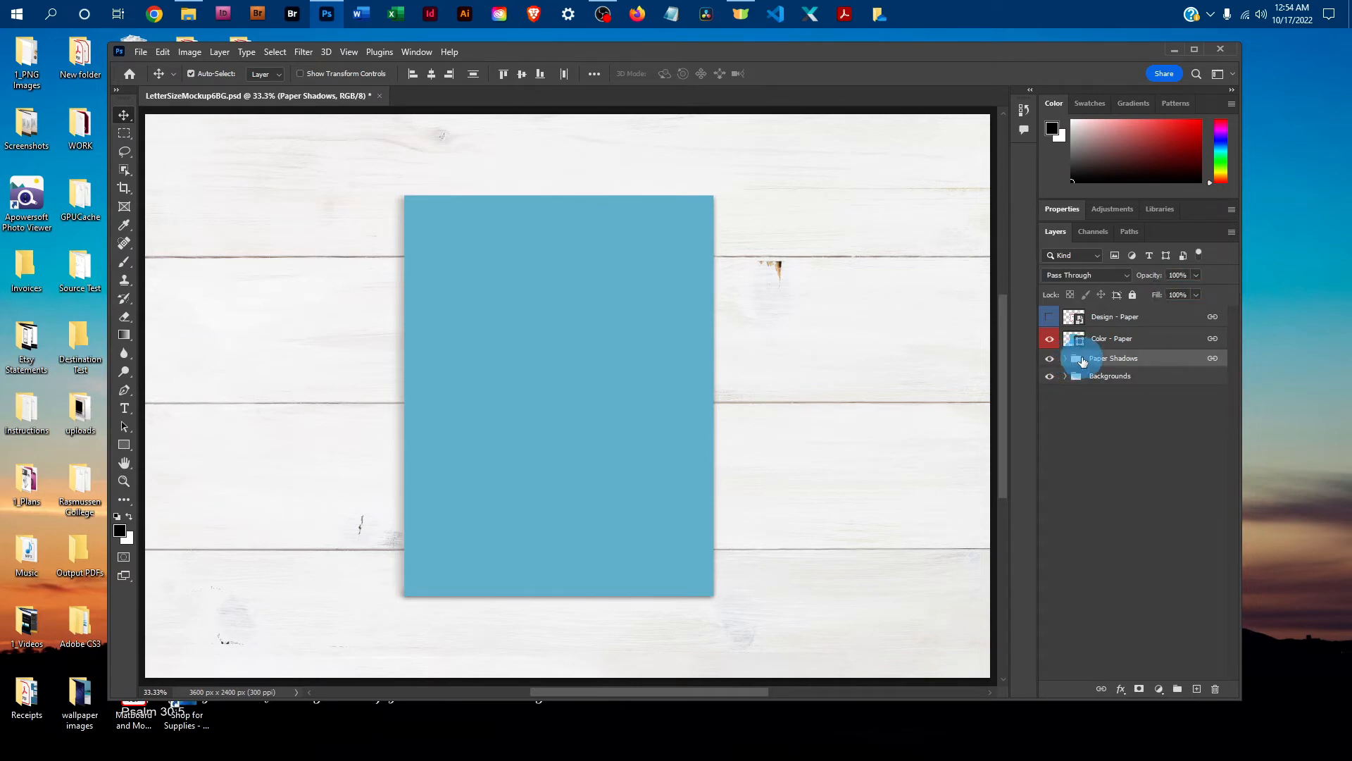
Show the Design - Paper layer again and hide the Color - Paper layer.
{"action": "left_click", "coordinate": [1048, 319]}
{"action": "left_click", "coordinate": [1048, 339]}
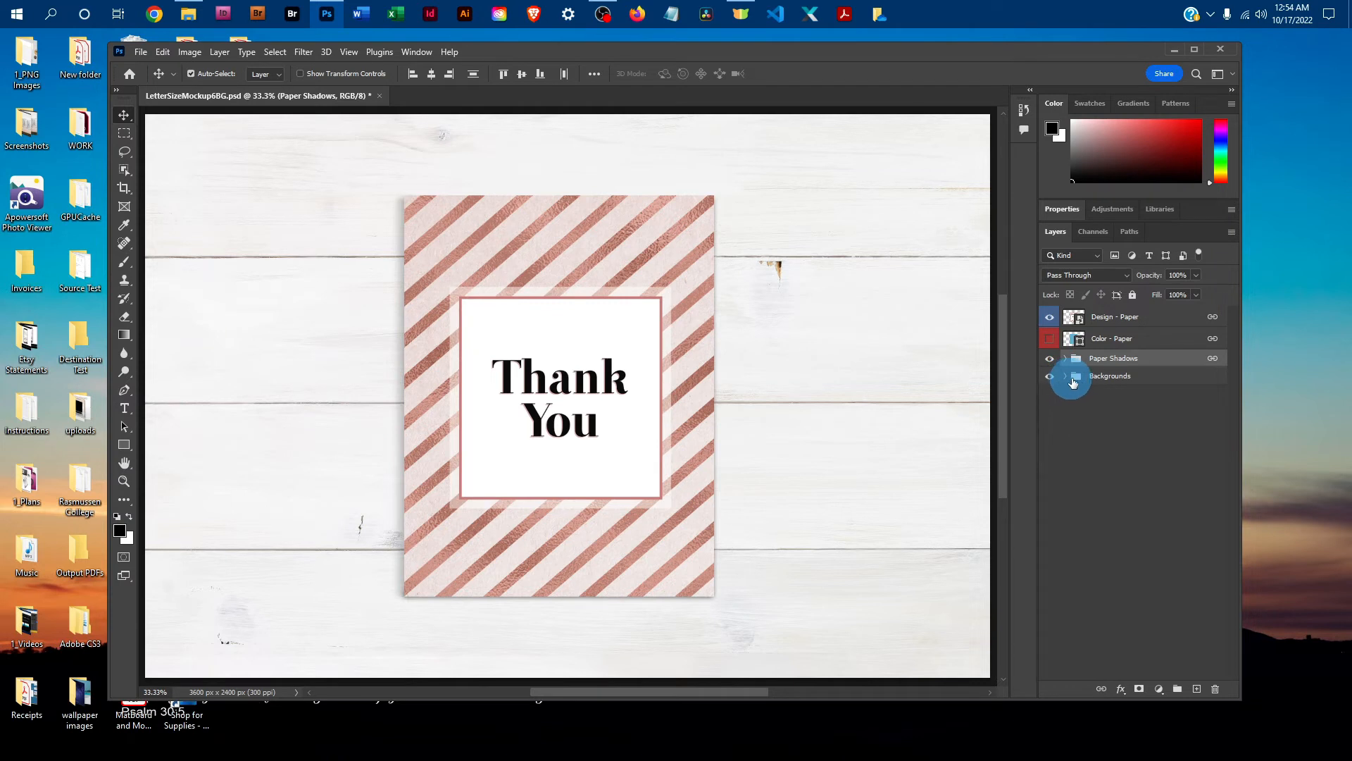
Hide the White Wood, White Marble, Gray Wood and Gray Marble layers in the Backgrounds group to preview the backgrounds beneath them.
{"action": "left_click", "coordinate": [1066, 378]}
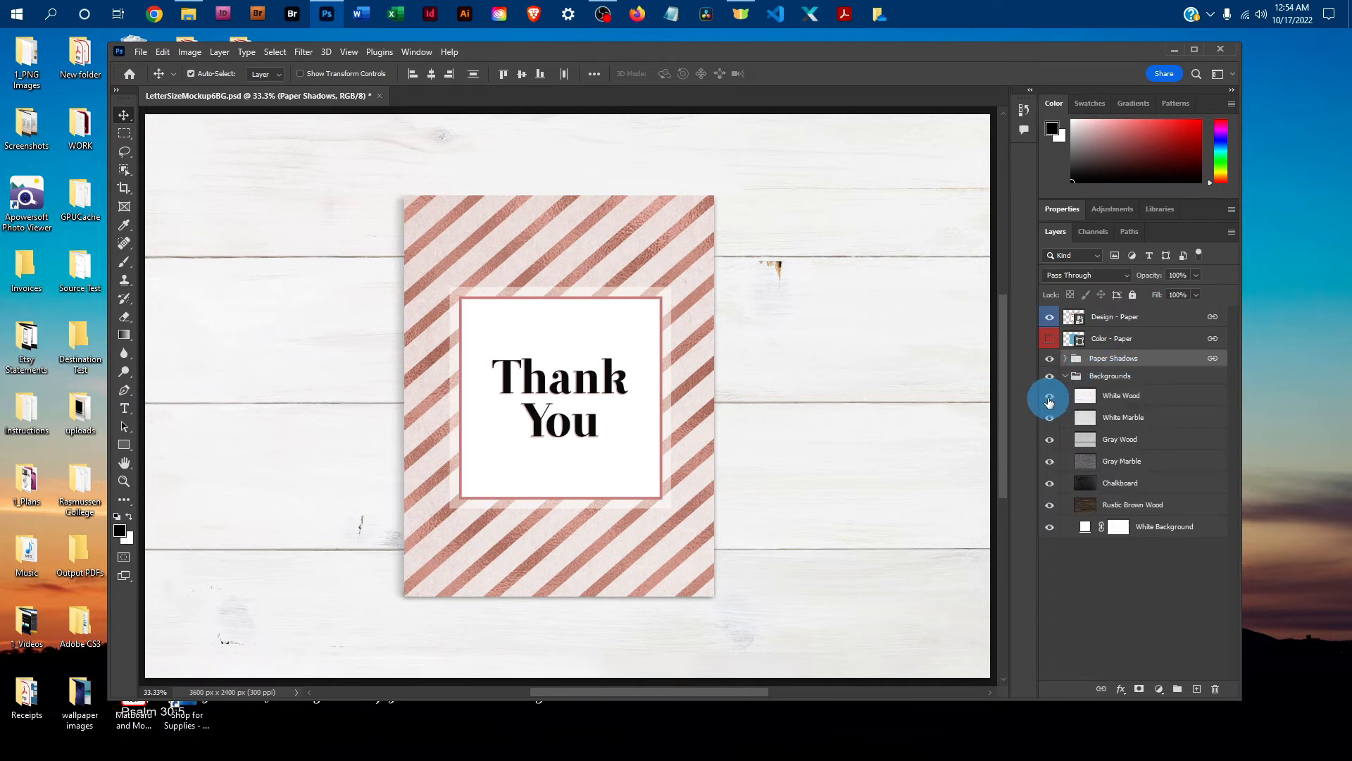
{"action": "left_click", "coordinate": [1049, 399]}
{"action": "left_click", "coordinate": [1049, 417]}
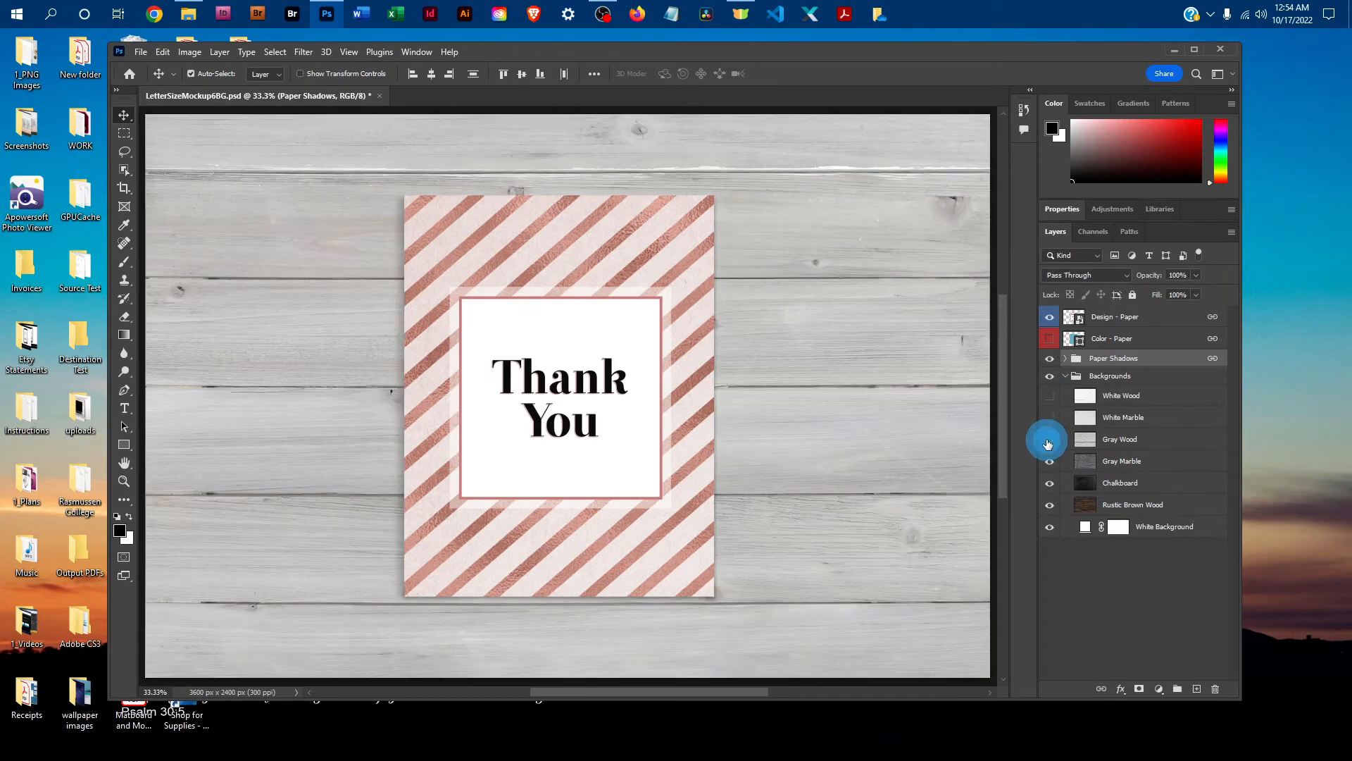
{"action": "left_click", "coordinate": [1050, 439]}
{"action": "left_click", "coordinate": [1050, 461]}
Show the Gray Wood, White Marble, White Wood and Gray Marble background layers again and collapse the Backgrounds group.
{"action": "left_click", "coordinate": [1050, 440]}
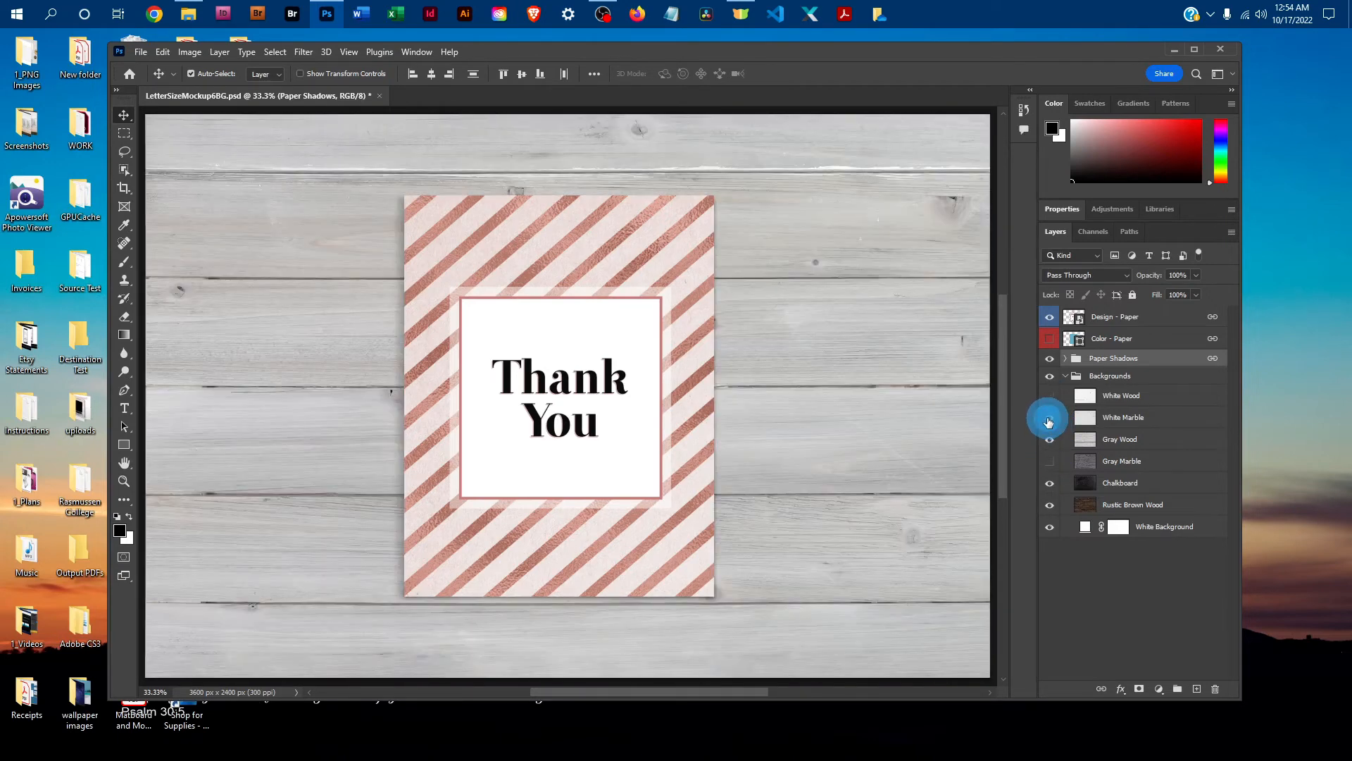
{"action": "left_click", "coordinate": [1049, 417]}
{"action": "left_click", "coordinate": [1050, 397]}
{"action": "left_click", "coordinate": [1049, 460]}
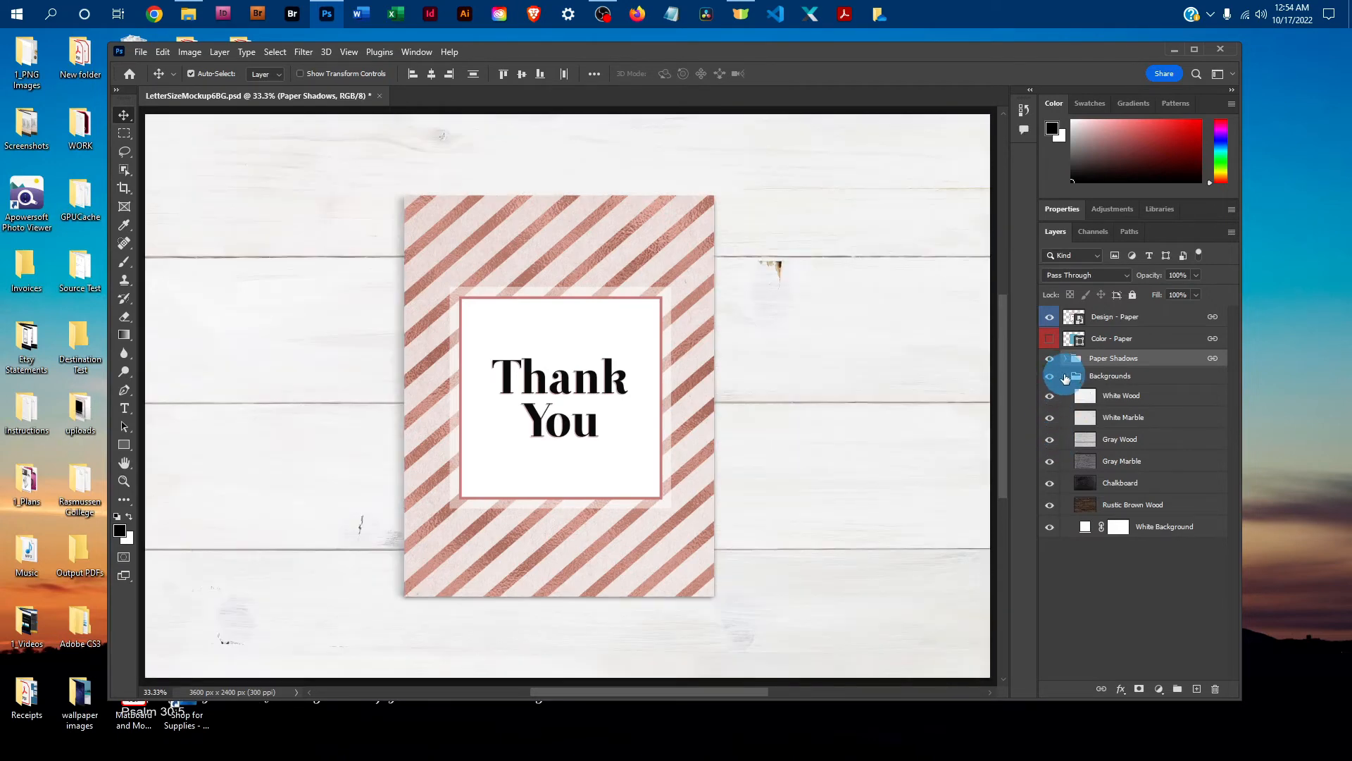
{"action": "left_click", "coordinate": [1065, 377]}
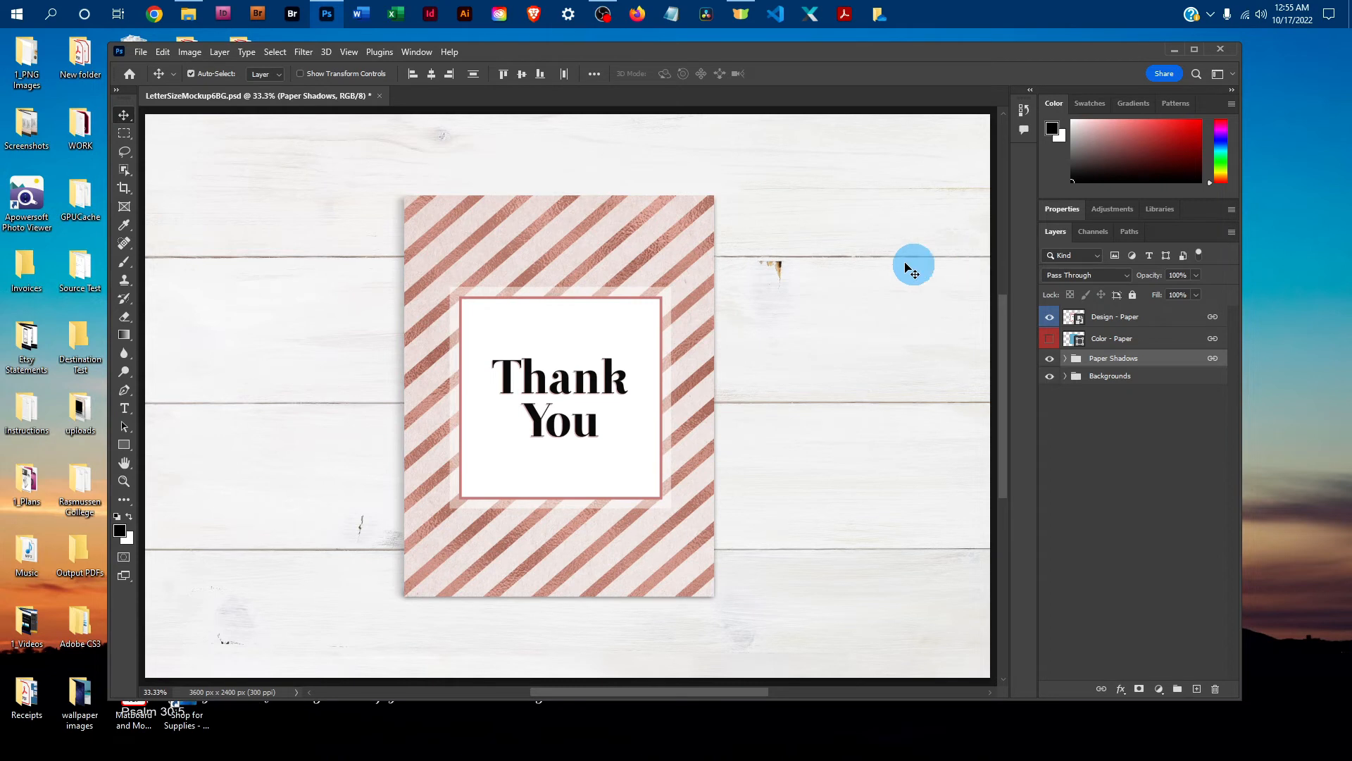
Save a JPEG copy of the mockup to the computer as LetterSizeMockup6BG copy with Maximum quality 12.
{"action": "left_click", "coordinate": [142, 53]}
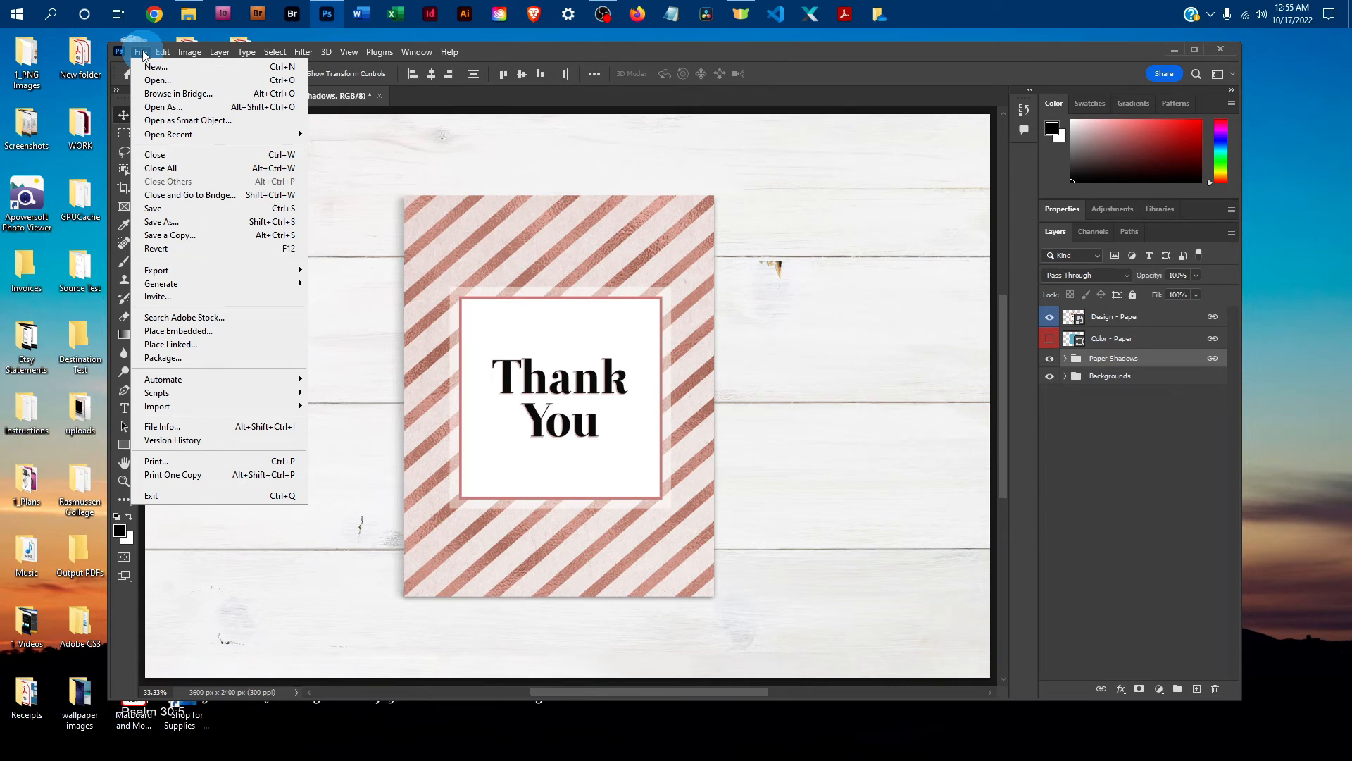
{"action": "left_click", "coordinate": [155, 235]}
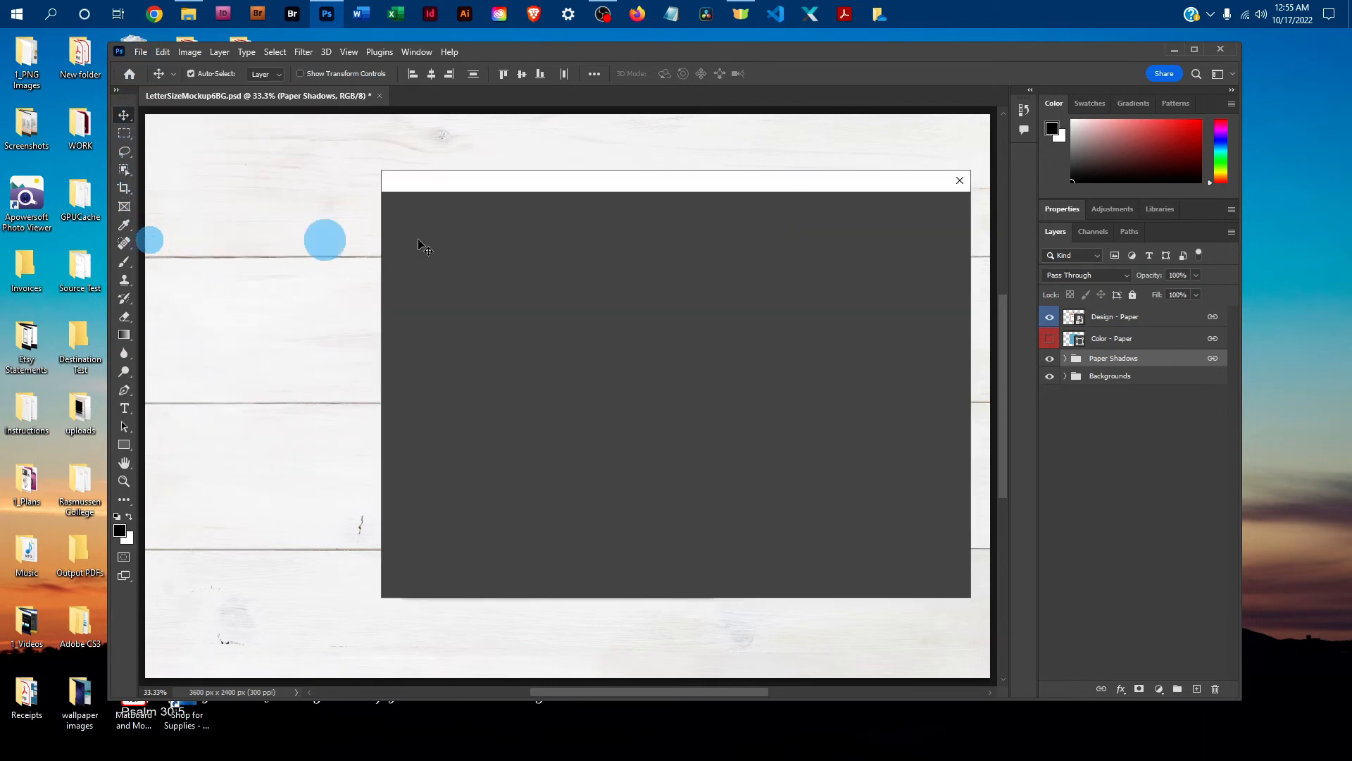
{"action": "left_click", "coordinate": [743, 530]}
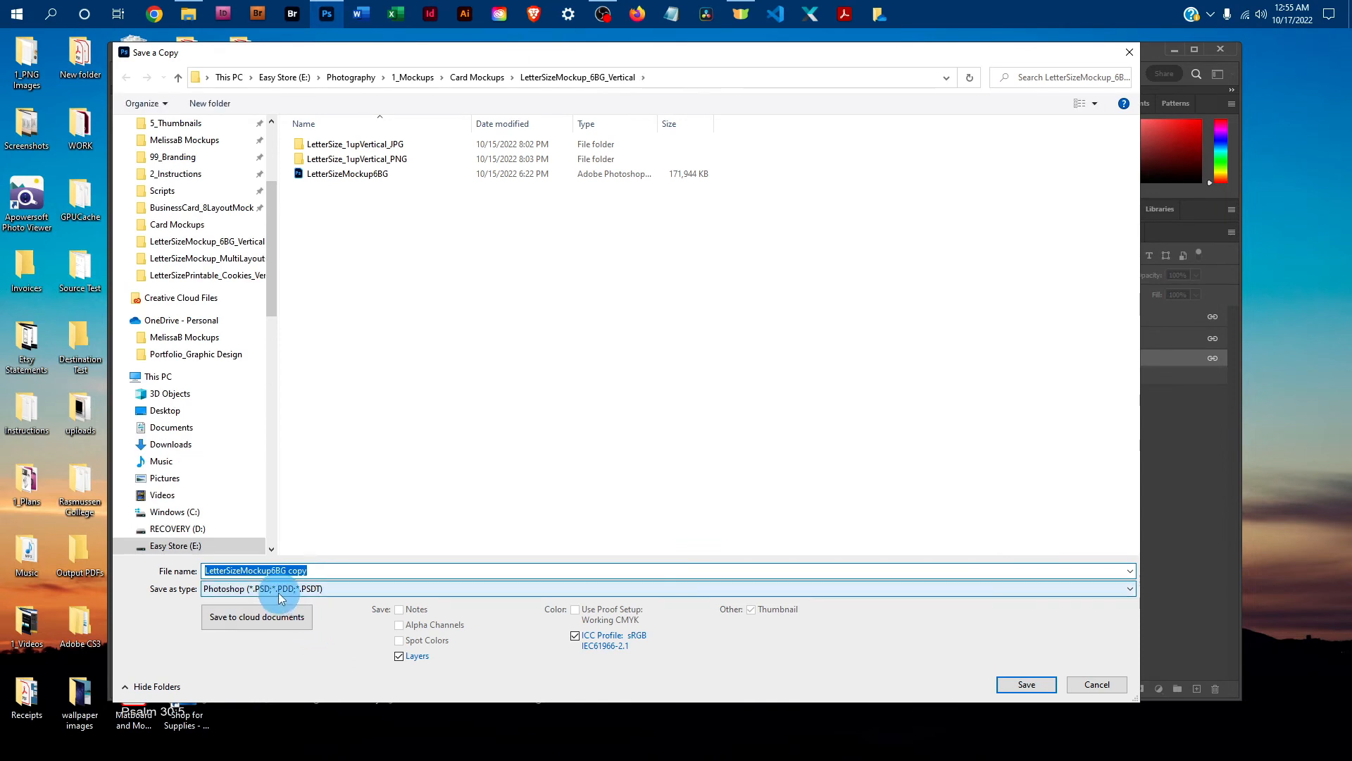
{"action": "left_click", "coordinate": [234, 590]}
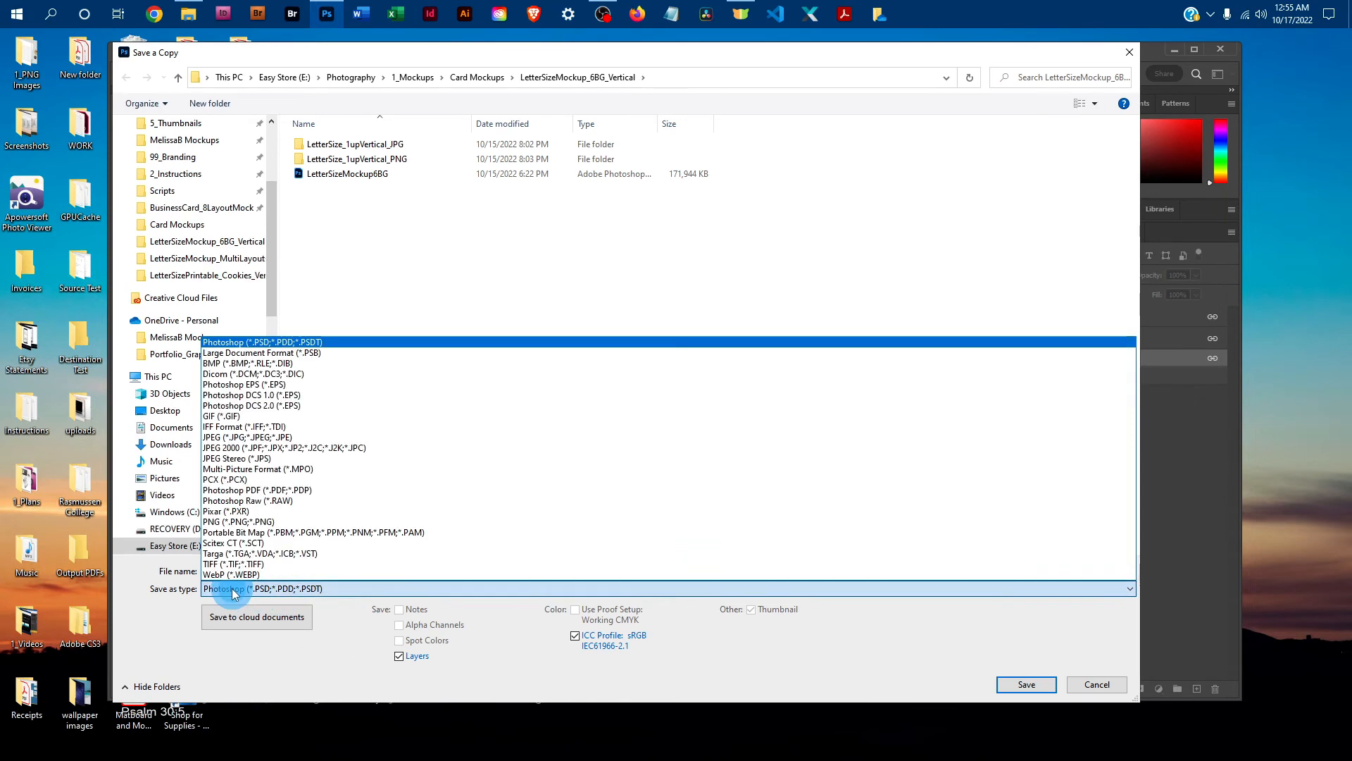
{"action": "left_click", "coordinate": [235, 437]}
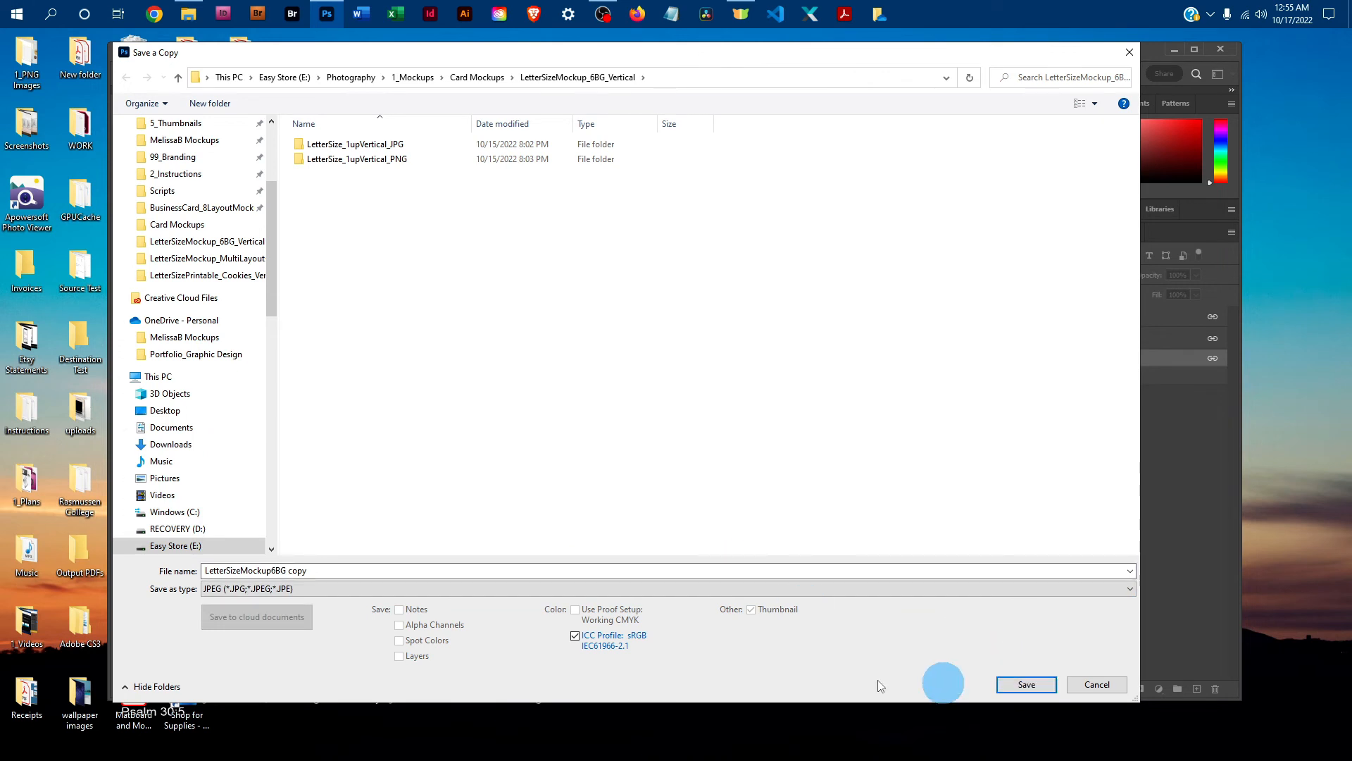
{"action": "left_click_drag", "start_coordinate": [238, 575], "coordinate": [310, 571]}
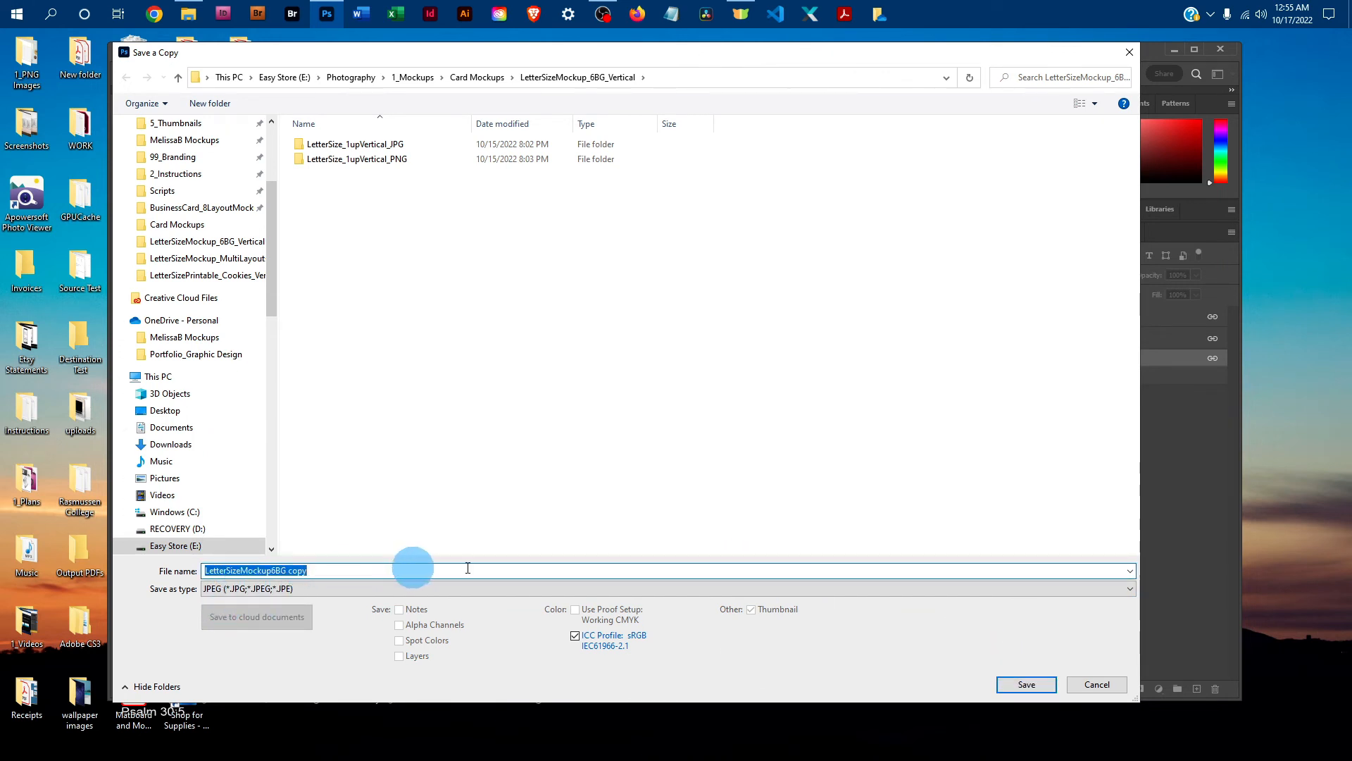
{"action": "left_click", "coordinate": [1029, 682]}
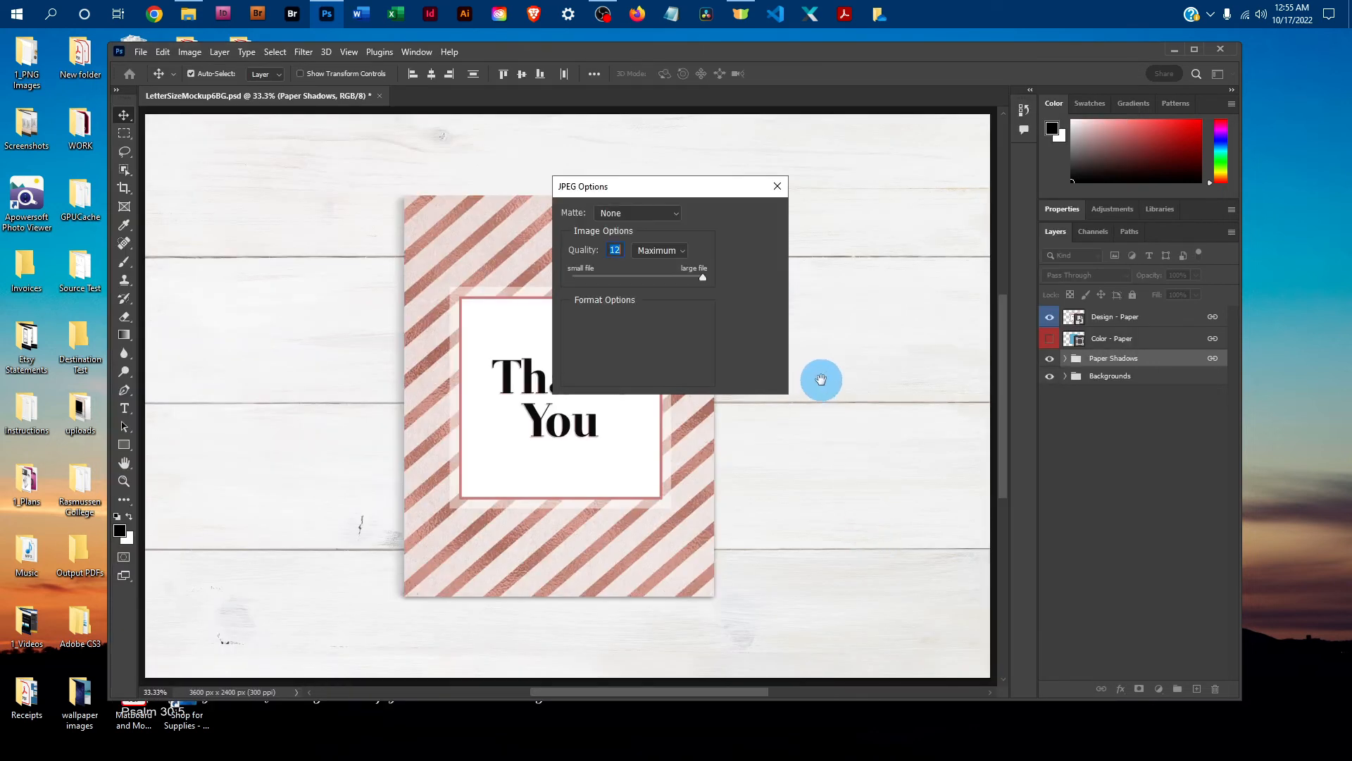
{"action": "left_click", "coordinate": [753, 211]}
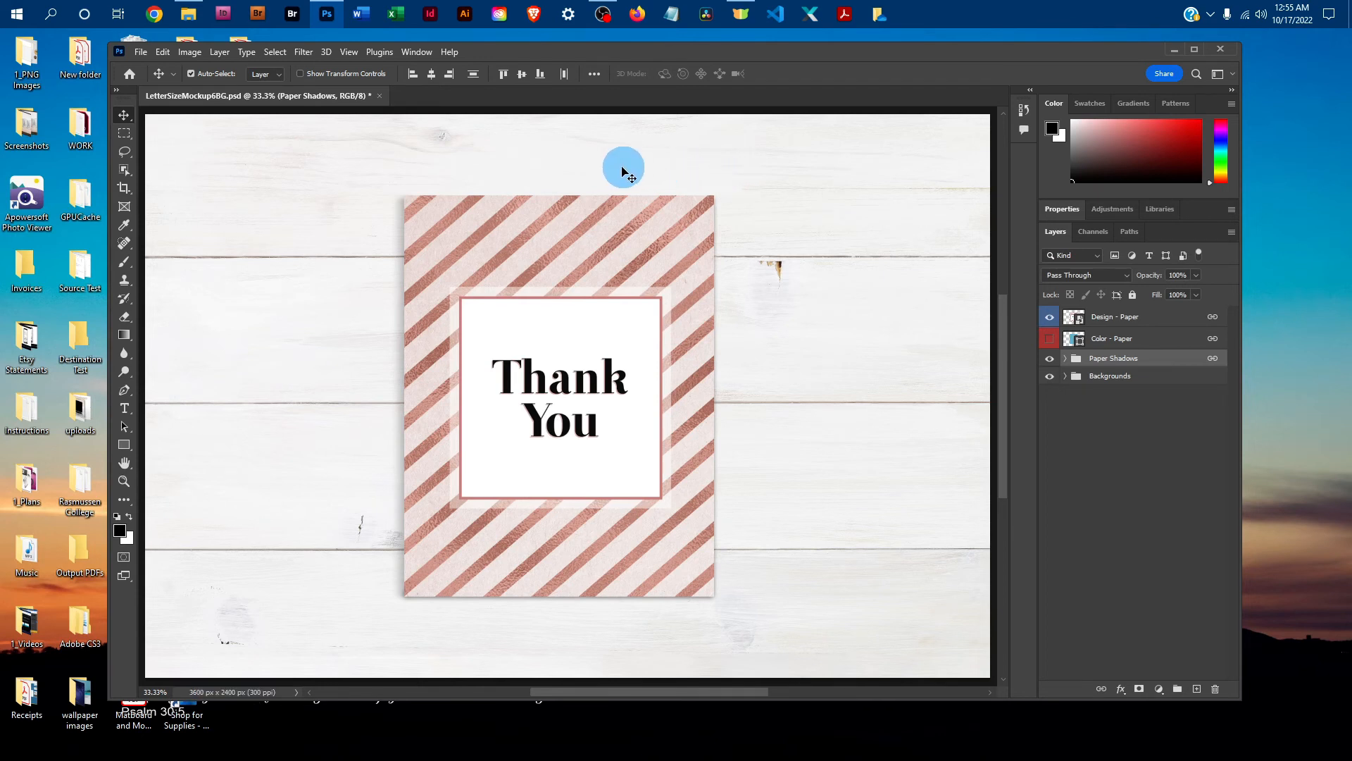
Save the layered mockup to the computer in Photoshop format as LetterSizeMockup6BG-design1, with Maximize Compatibility enabled.
{"action": "left_click", "coordinate": [141, 54]}
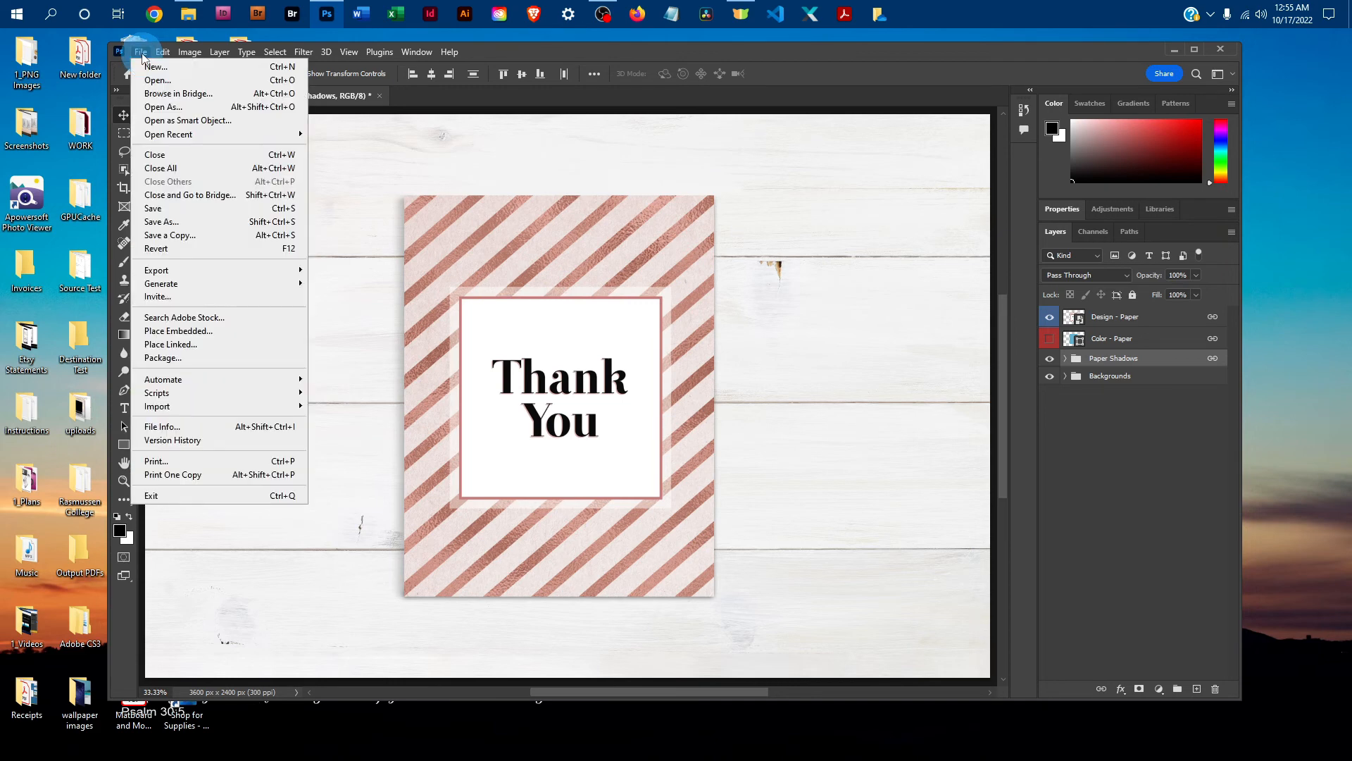
{"action": "key", "text": "ctrl+s"}
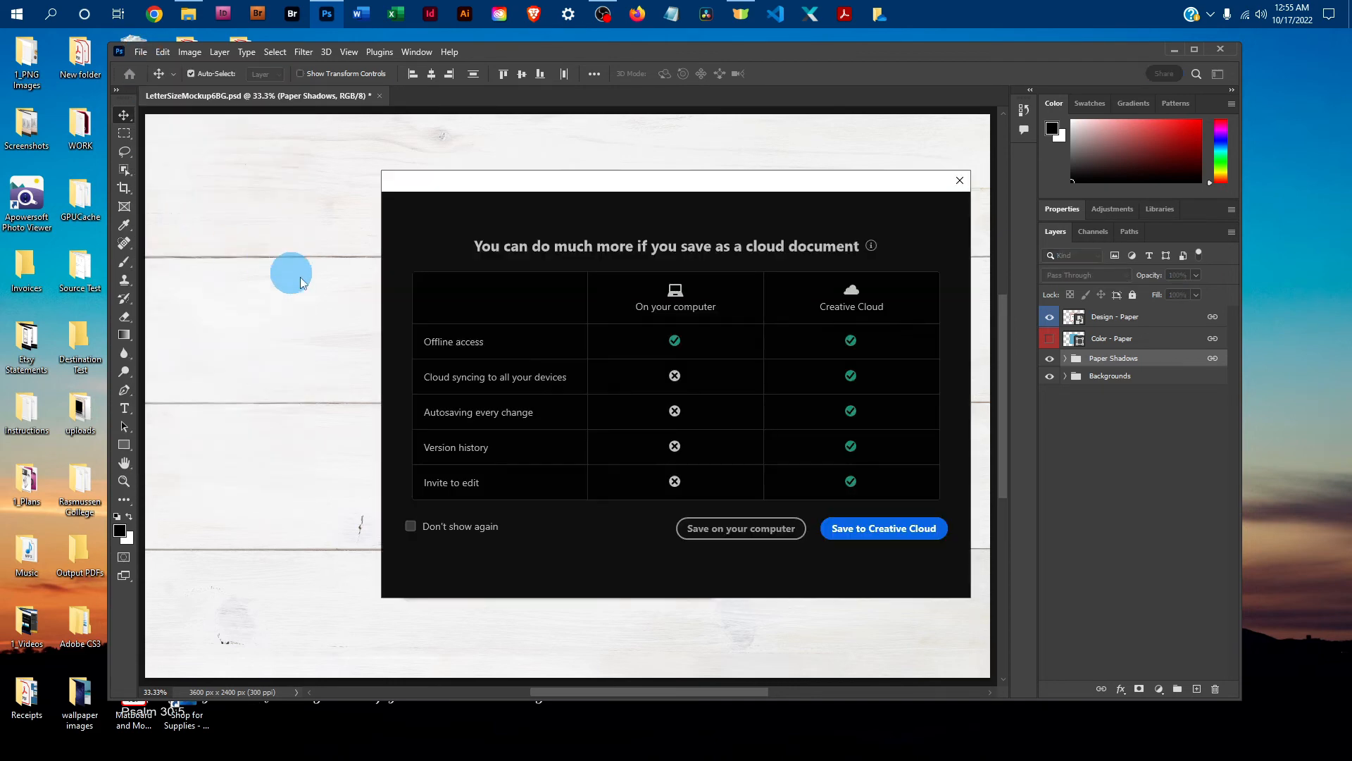
{"action": "left_click", "coordinate": [761, 528]}
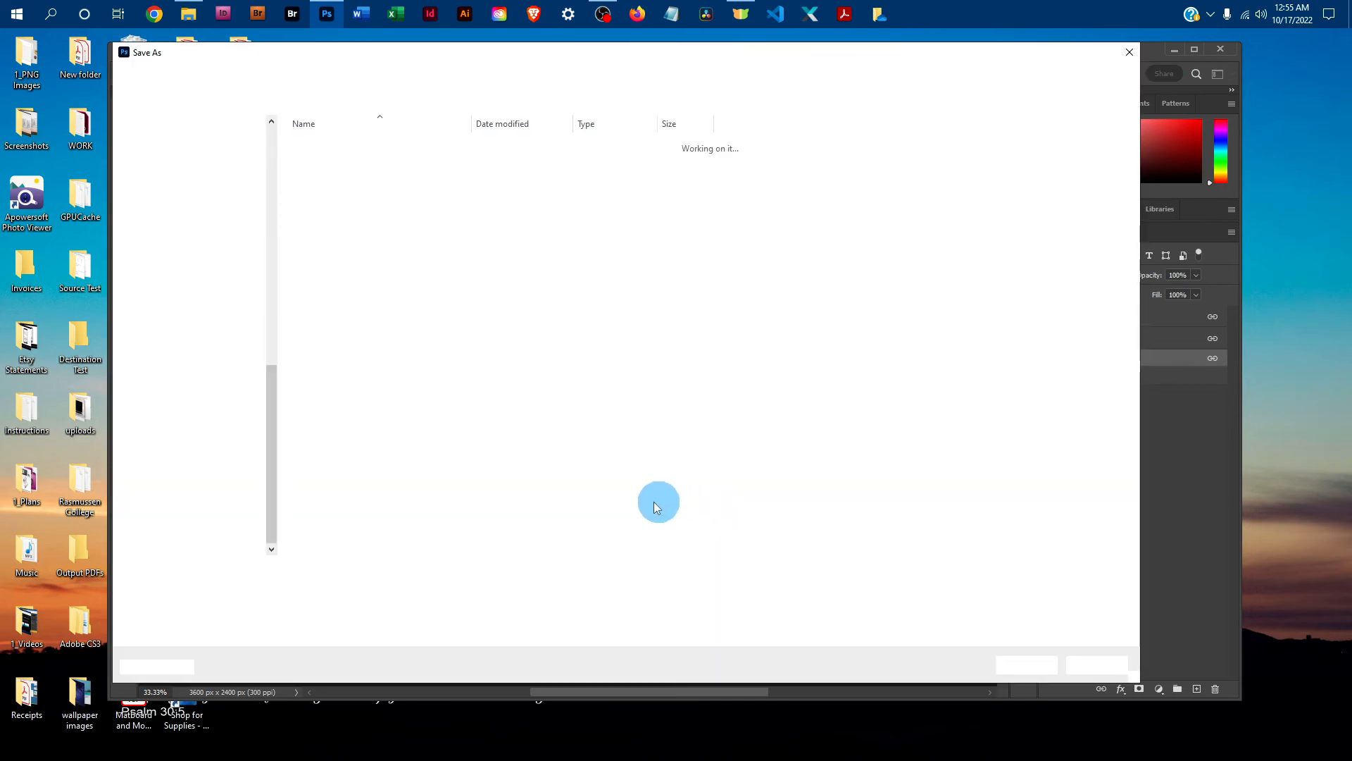
{"action": "left_click", "coordinate": [241, 590]}
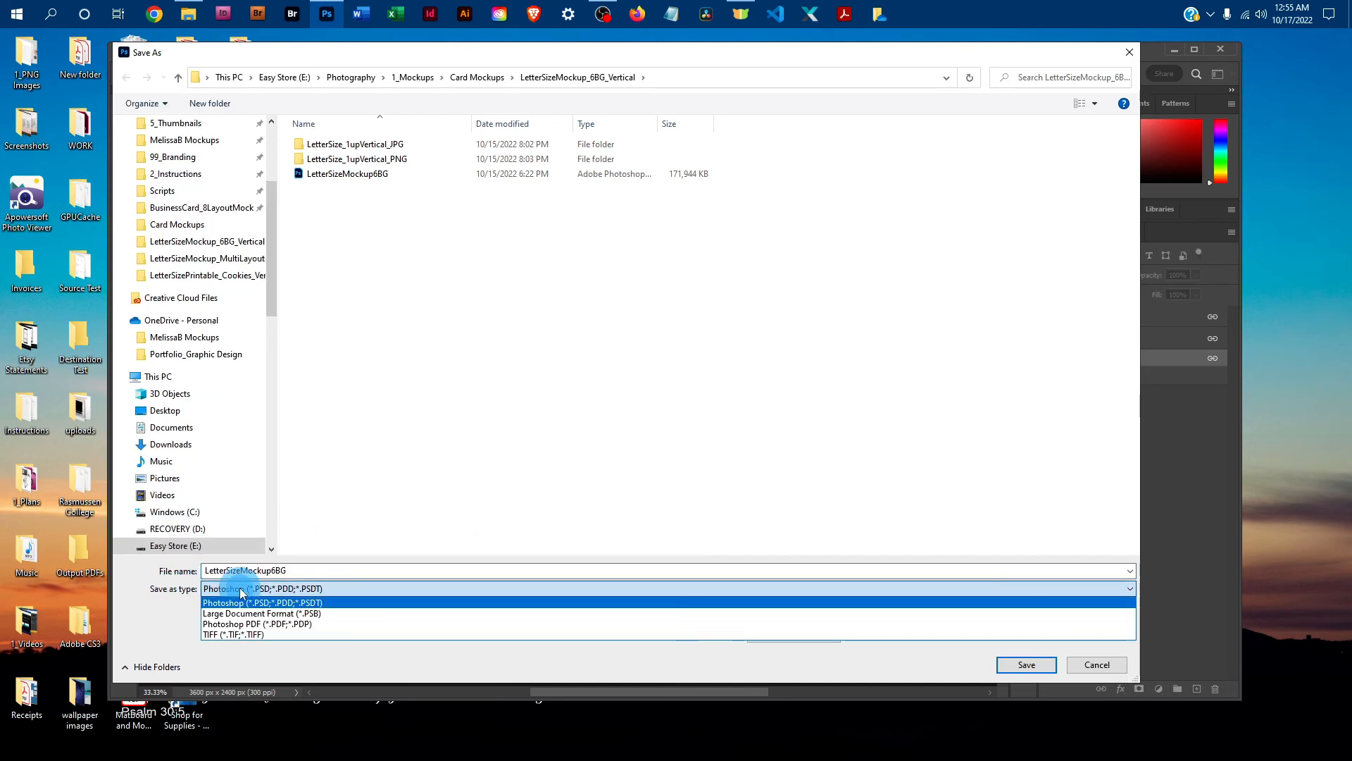
{"action": "left_click", "coordinate": [250, 604]}
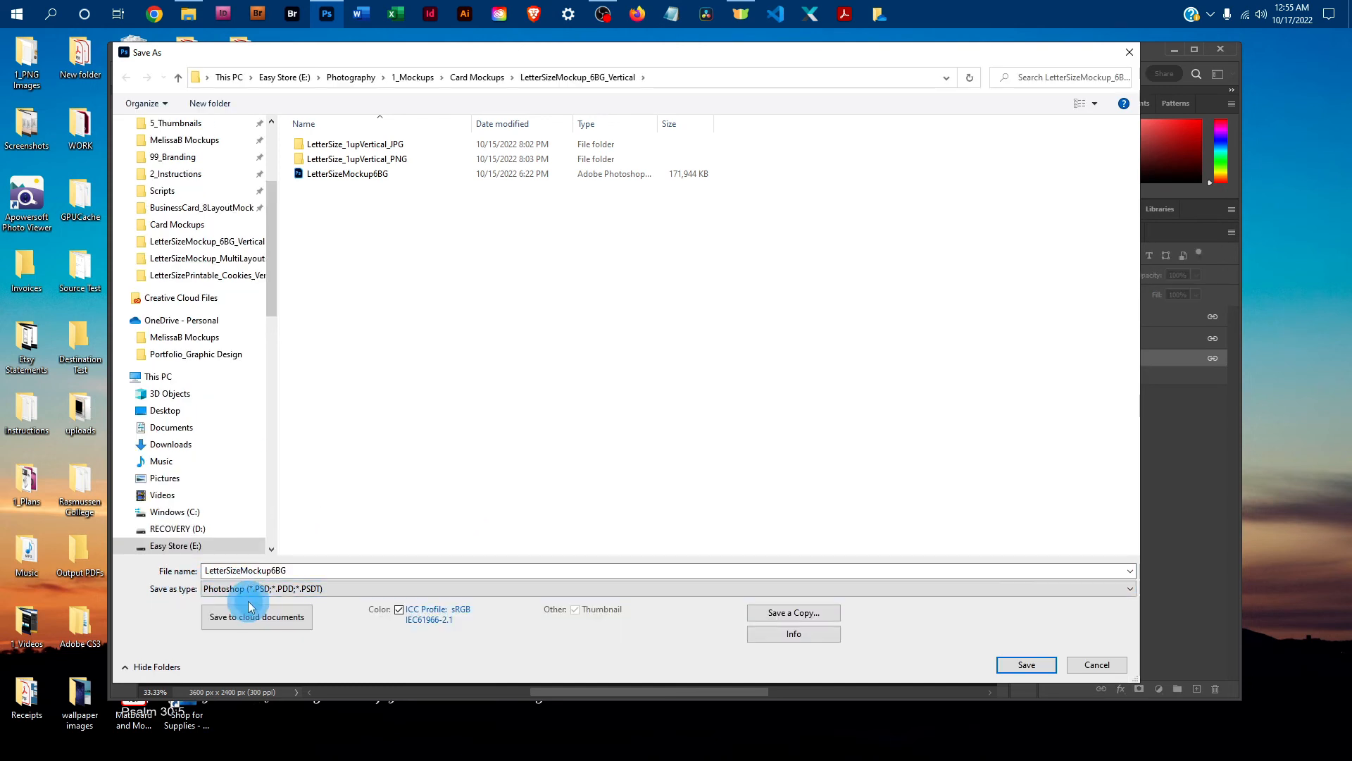
{"action": "double_click", "coordinate": [294, 569]}
{"action": "left_click", "coordinate": [294, 569]}
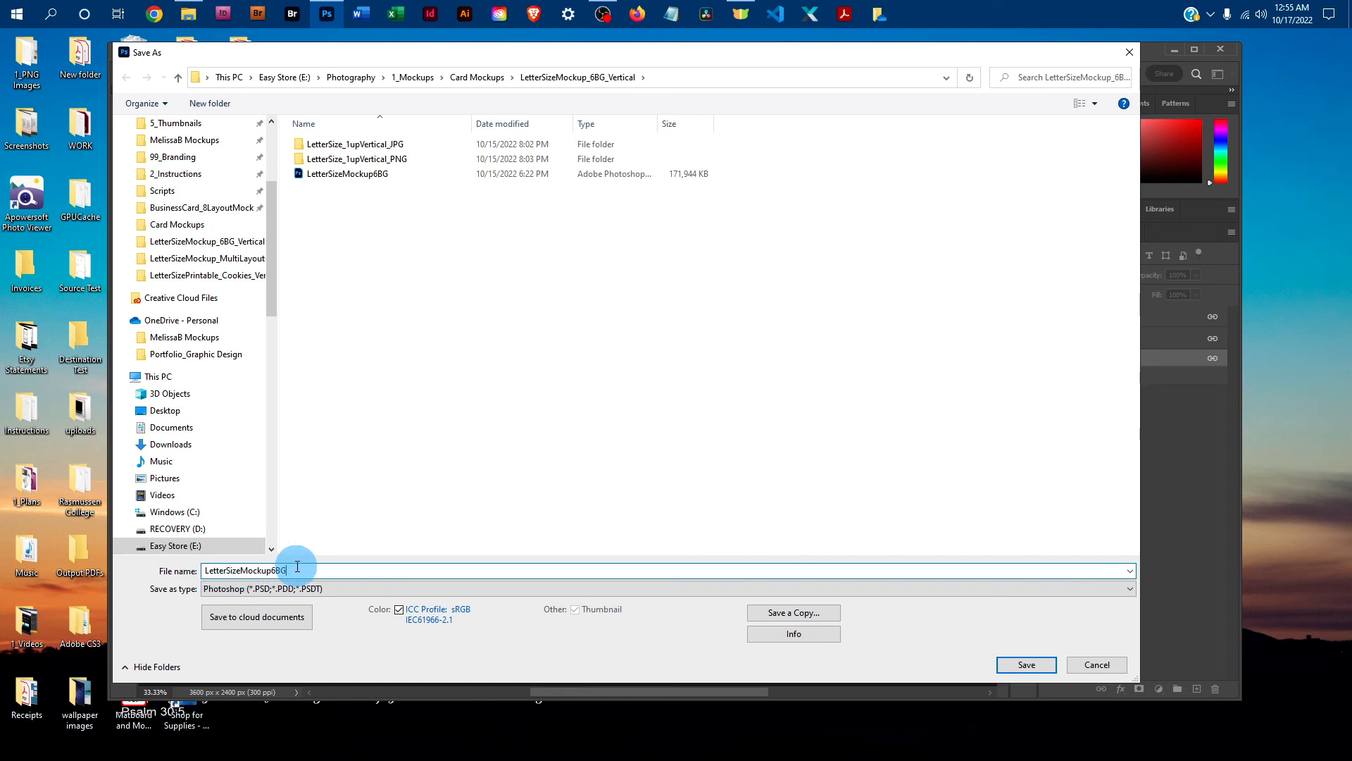
{"action": "type", "text": "-design1"}
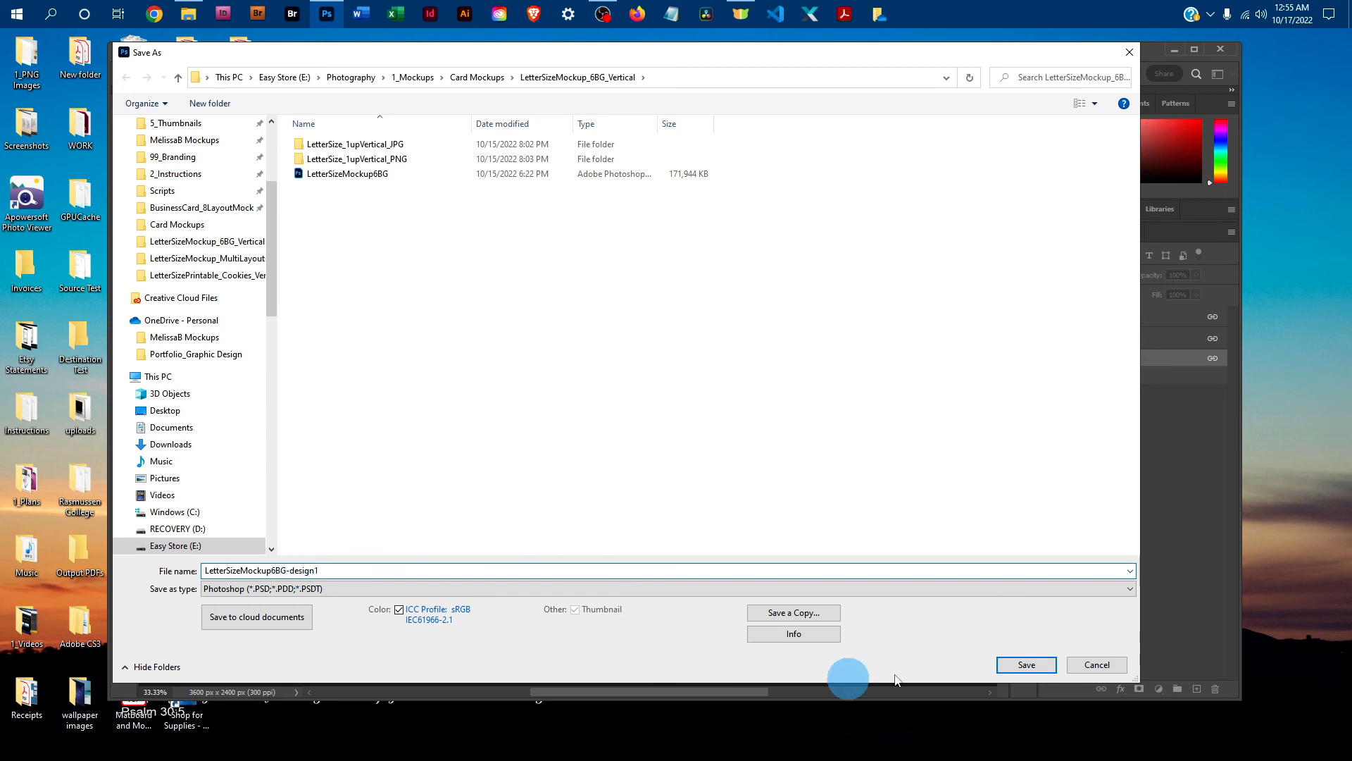
{"action": "left_click", "coordinate": [1024, 665]}
{"action": "left_click", "coordinate": [810, 241]}
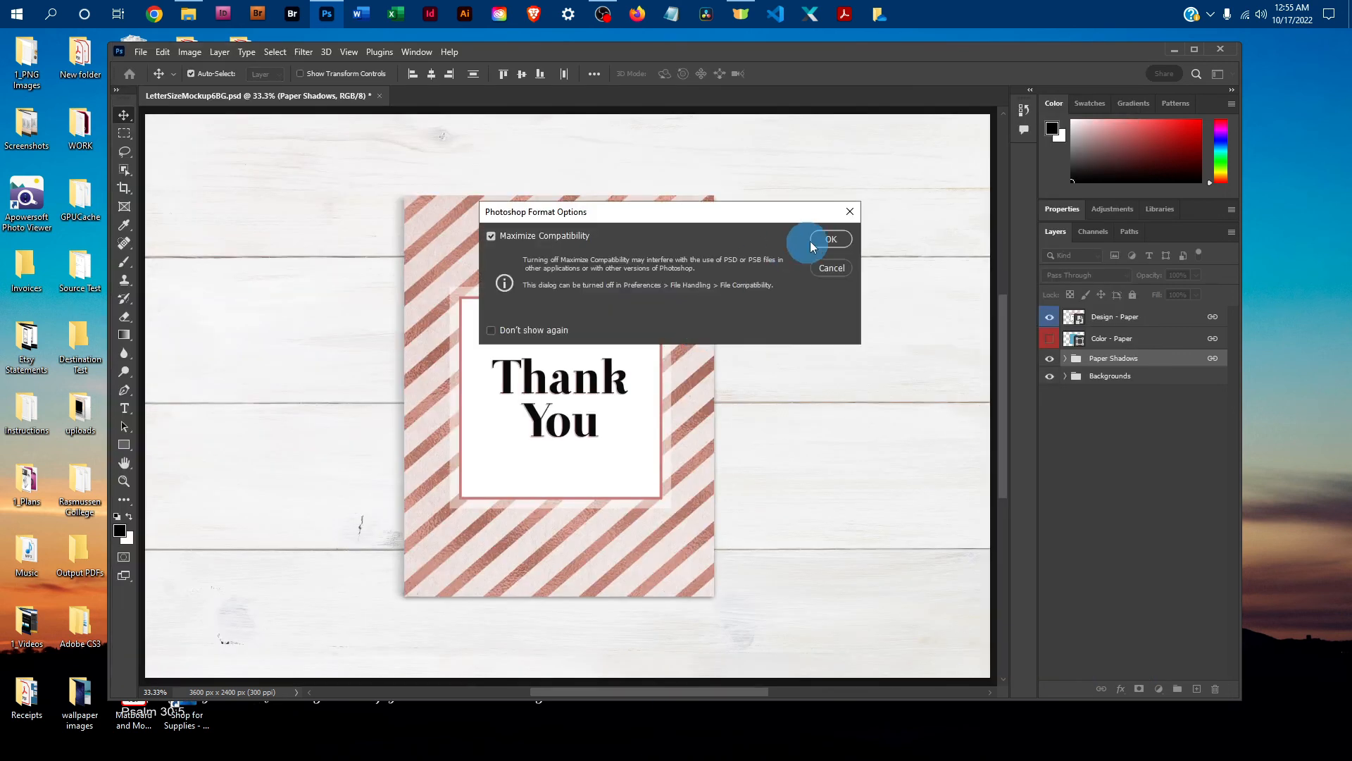